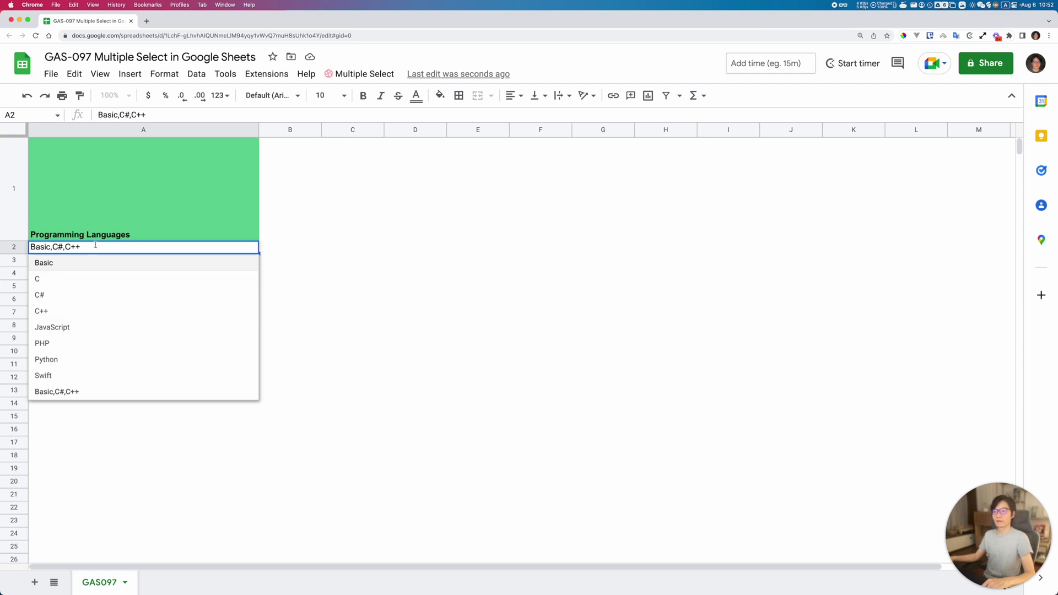
# - Switch cell A2 to C with its dropdown, and set it back to the combined option Basic,C#,C++
pyautogui.click(82, 279)
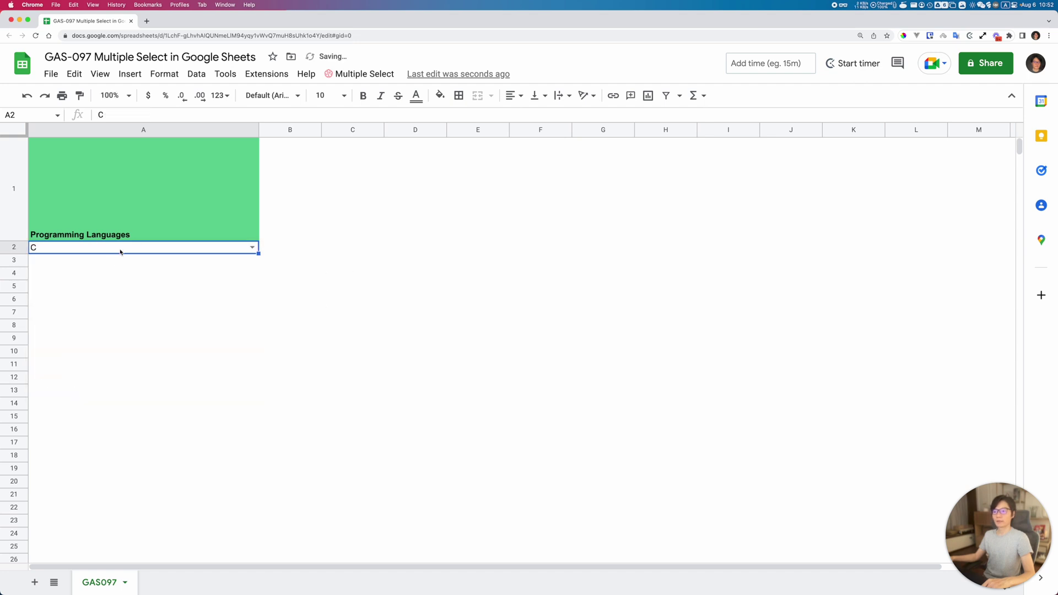
pyautogui.click(252, 248)
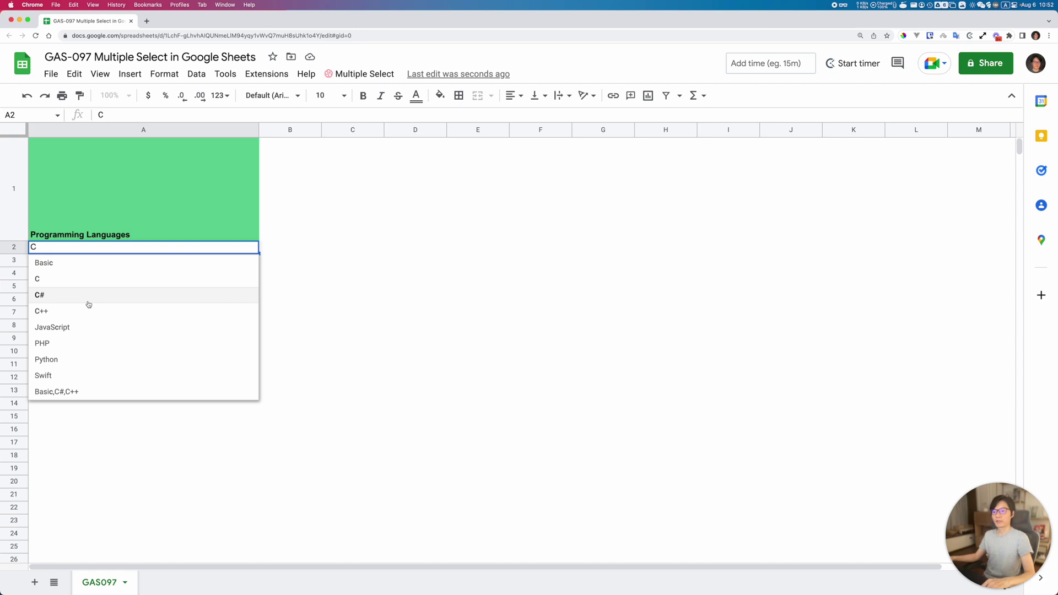
pyautogui.click(50, 397)
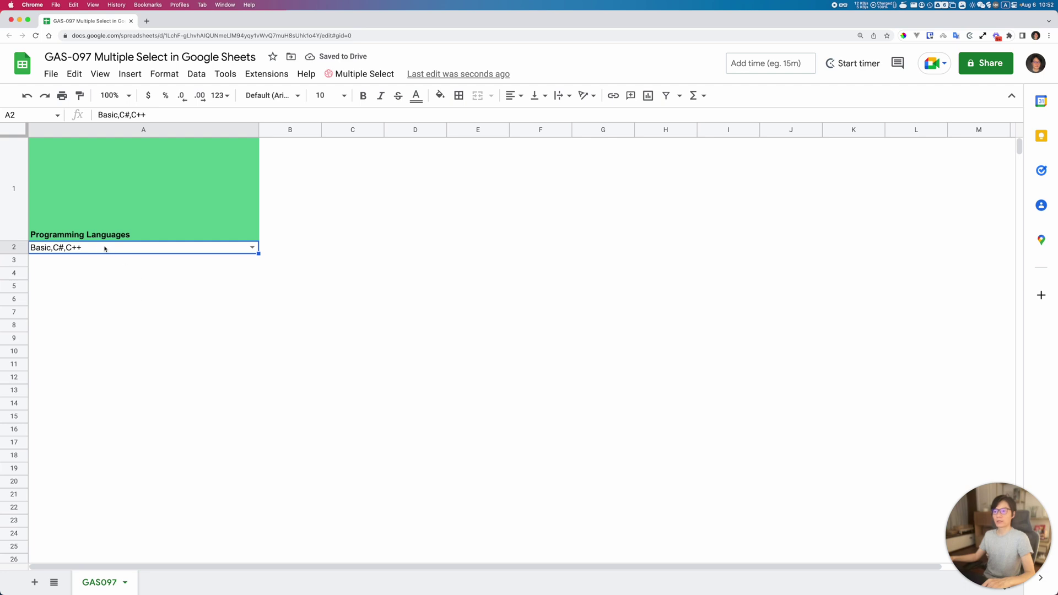
# - Open the Multiple Select sidebar for cell A2
pyautogui.click(252, 247)
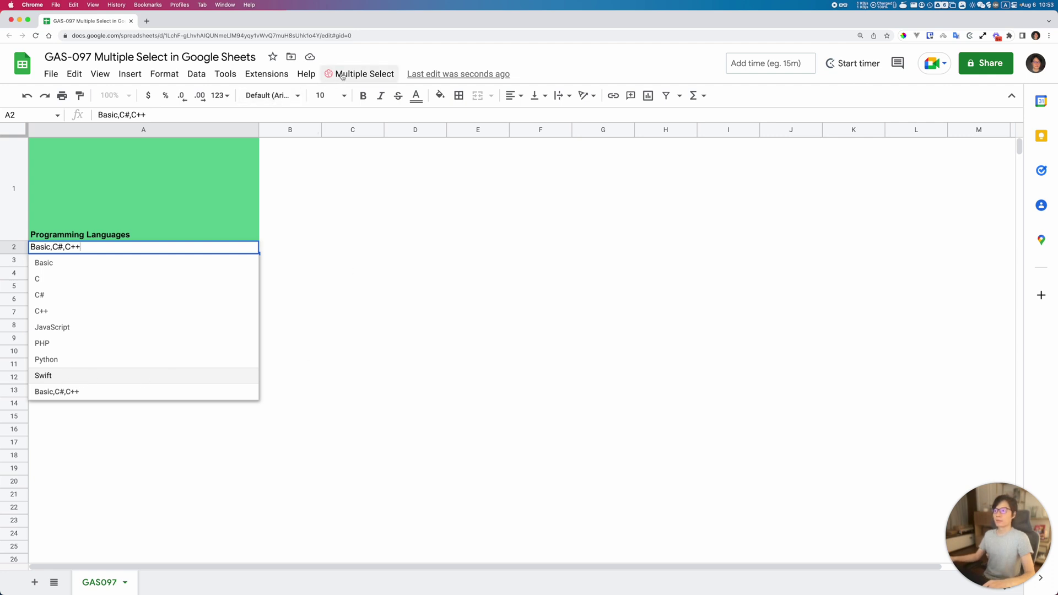
pyautogui.click(334, 272)
pyautogui.click(107, 251)
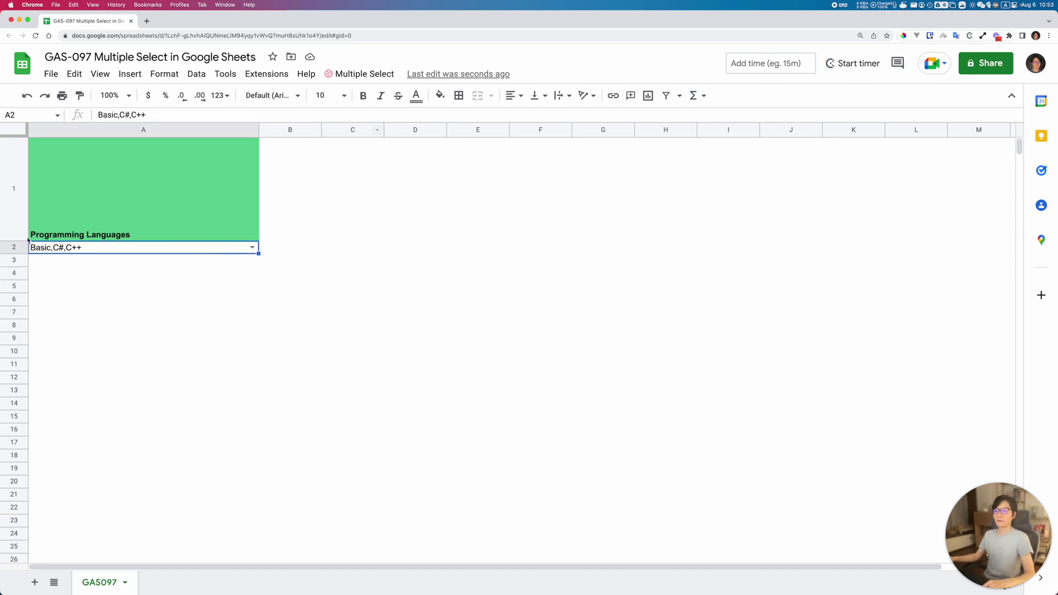
pyautogui.click(361, 74)
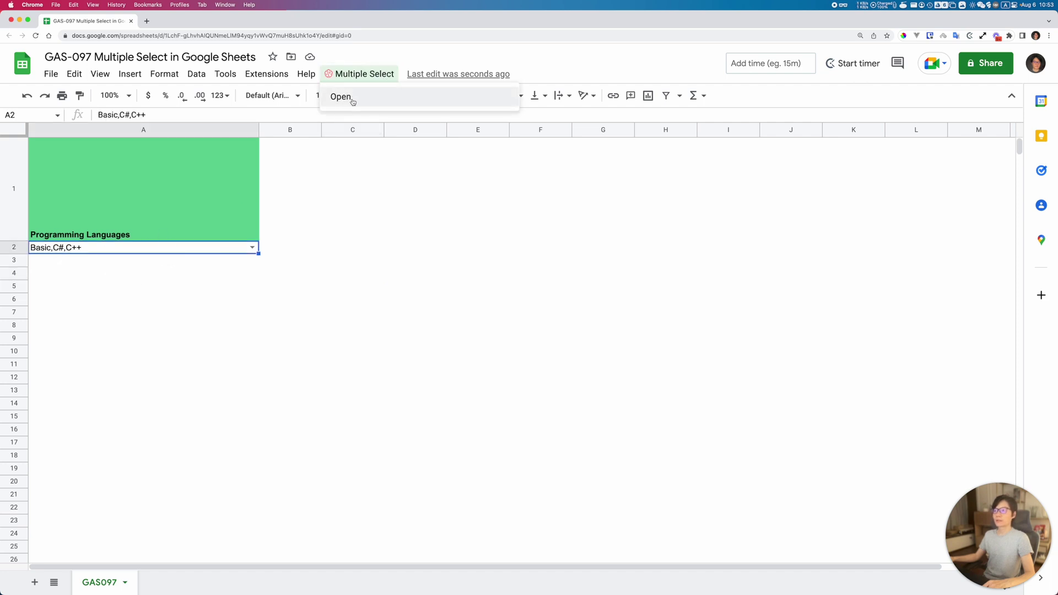
pyautogui.click(352, 99)
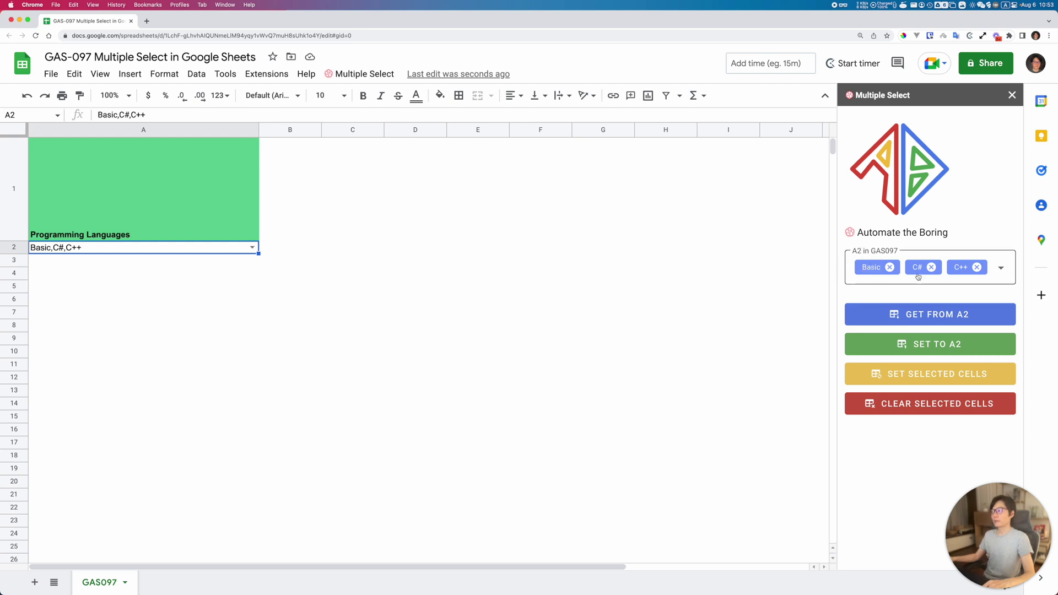
# - Add C and JavaScript to the languages chosen for A2 and write the selection to the cell
pyautogui.click(1002, 268)
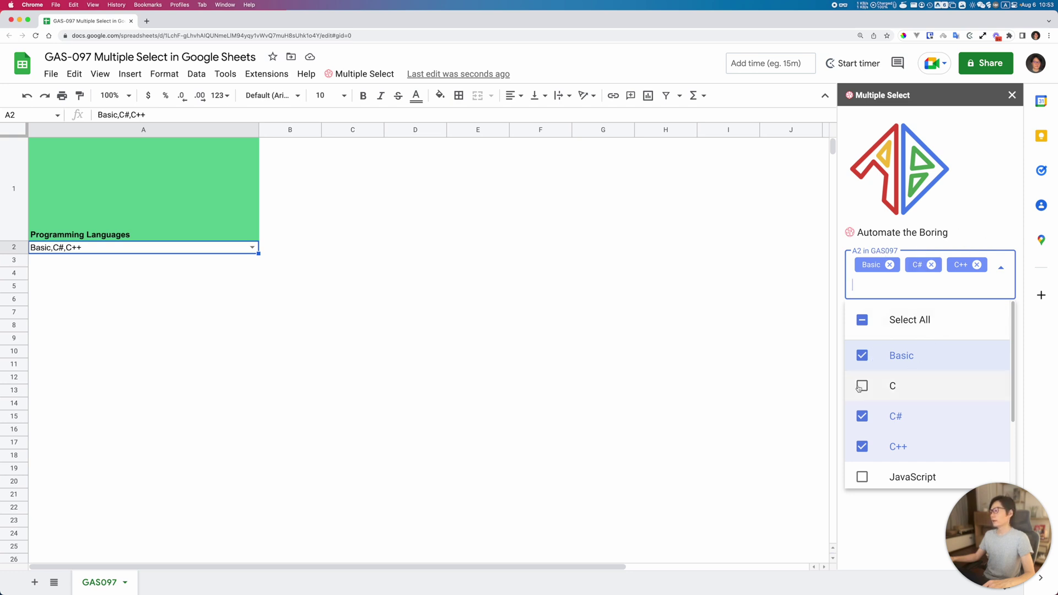
pyautogui.click(936, 386)
pyautogui.scroll(-3, 937, 388)
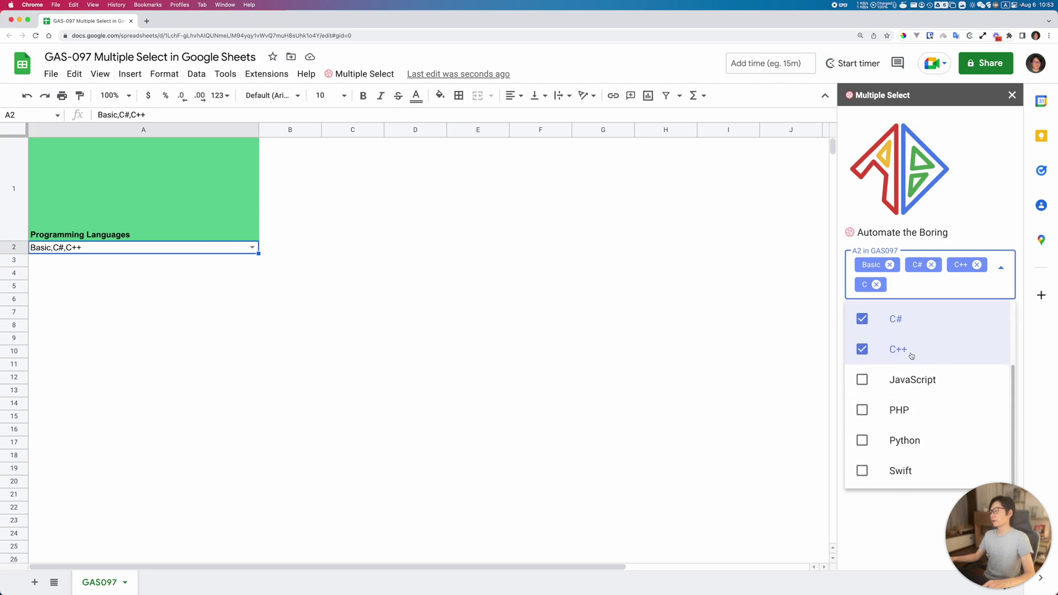
pyautogui.click(892, 388)
pyautogui.scroll(1, 892, 389)
pyautogui.click(905, 316)
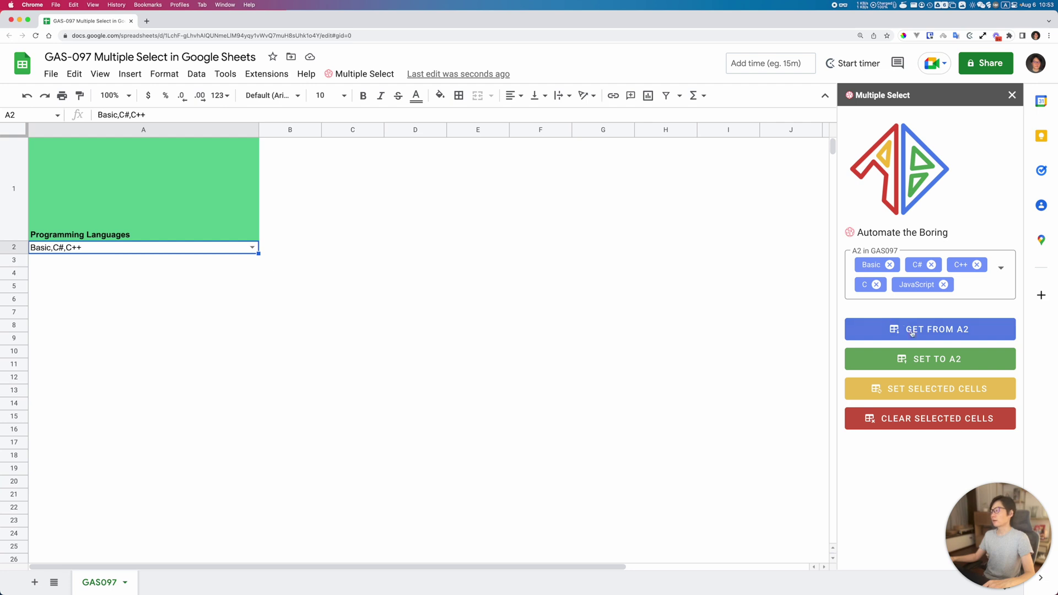
pyautogui.click(962, 363)
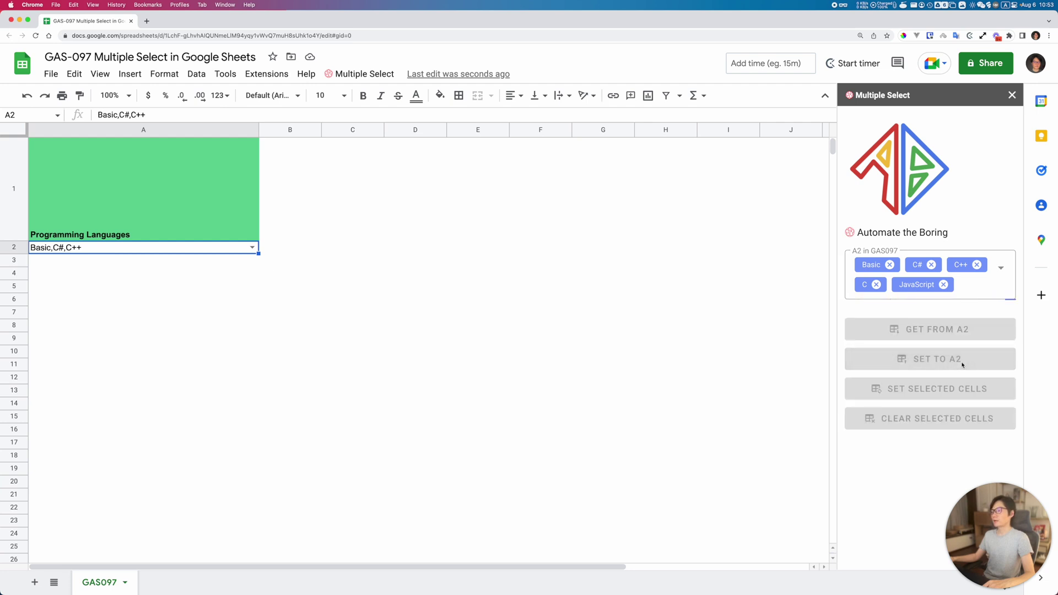
# - Apply the current language selection from the Multiple Select sidebar to cell A3
pyautogui.click(83, 260)
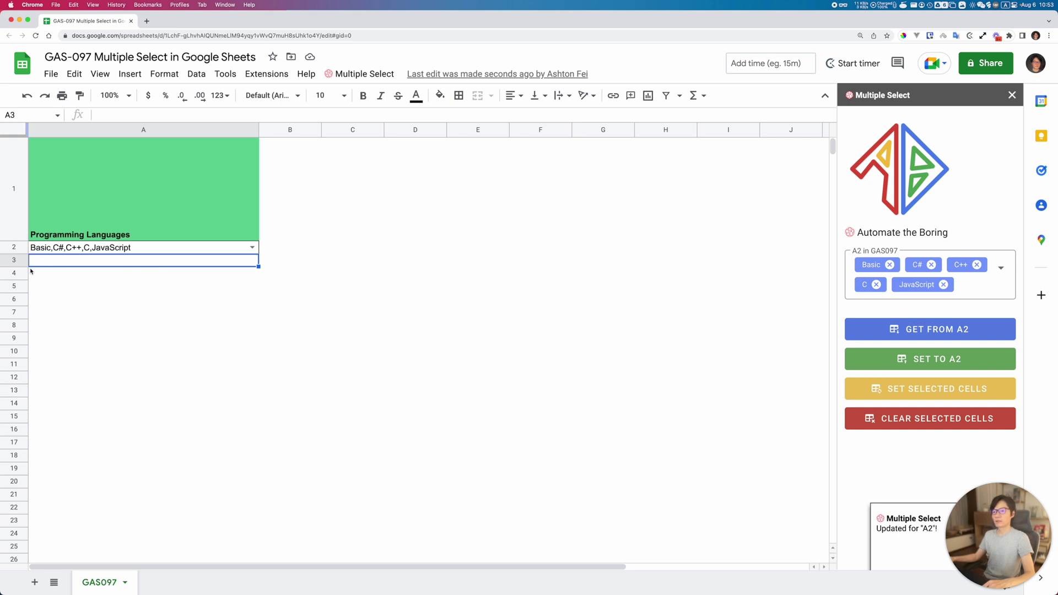
pyautogui.press('Down')
pyautogui.press('Down')
pyautogui.press('Up')
pyautogui.press('Up')
pyautogui.click(931, 391)
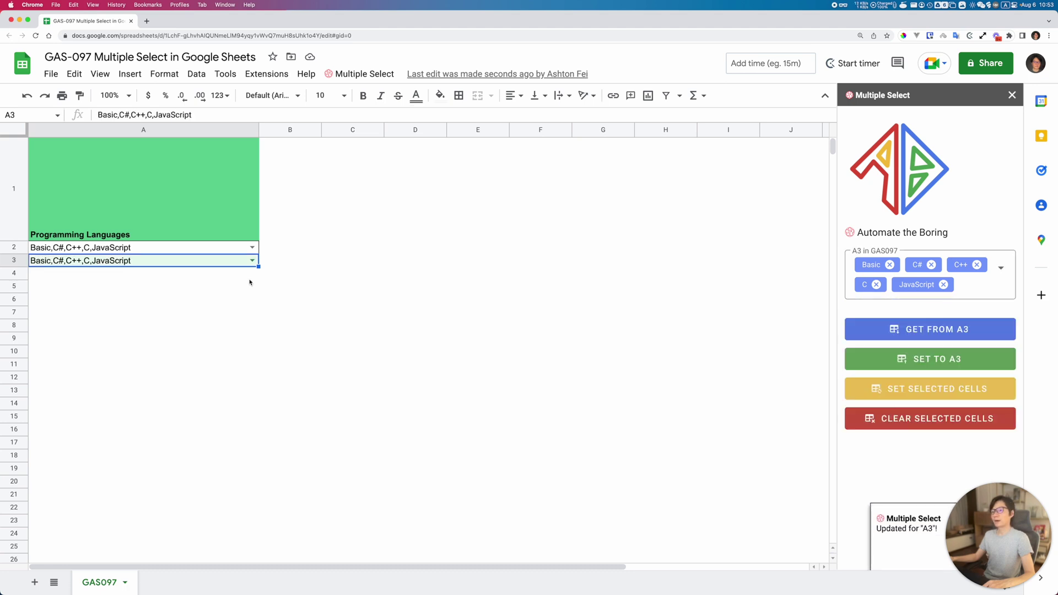
# - Fill the separate ranges A4:A9 and A11:A19 with the current language selection
pyautogui.moveTo(174, 276); pyautogui.dragTo(171, 363)
pyautogui.moveTo(146, 280); pyautogui.dragTo(148, 338)
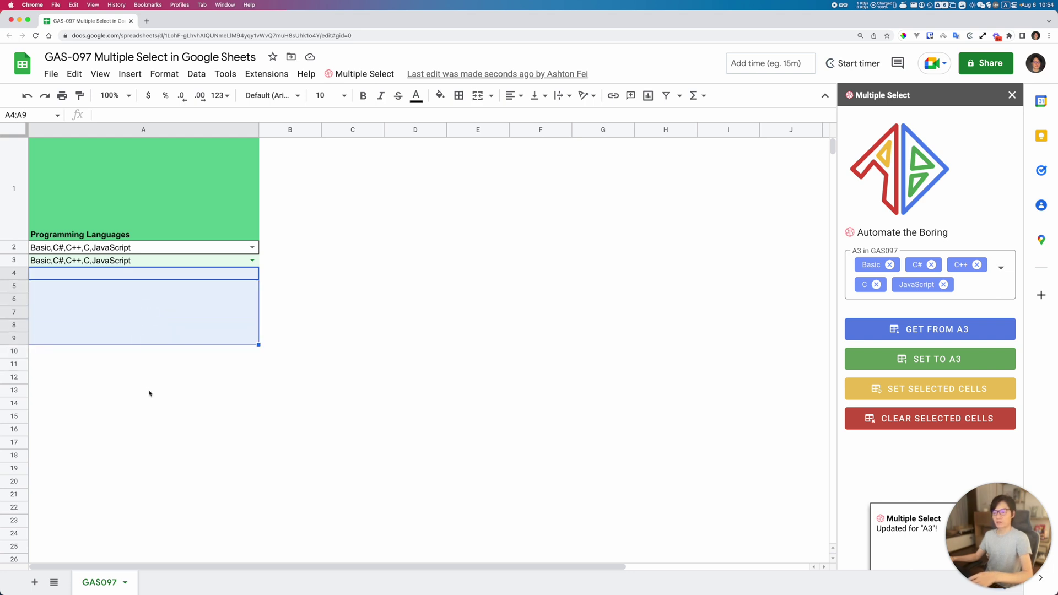
pyautogui.keyDown('super'); pyautogui.moveTo(92, 364); pyautogui.dragTo(92, 470); pyautogui.keyUp('super')
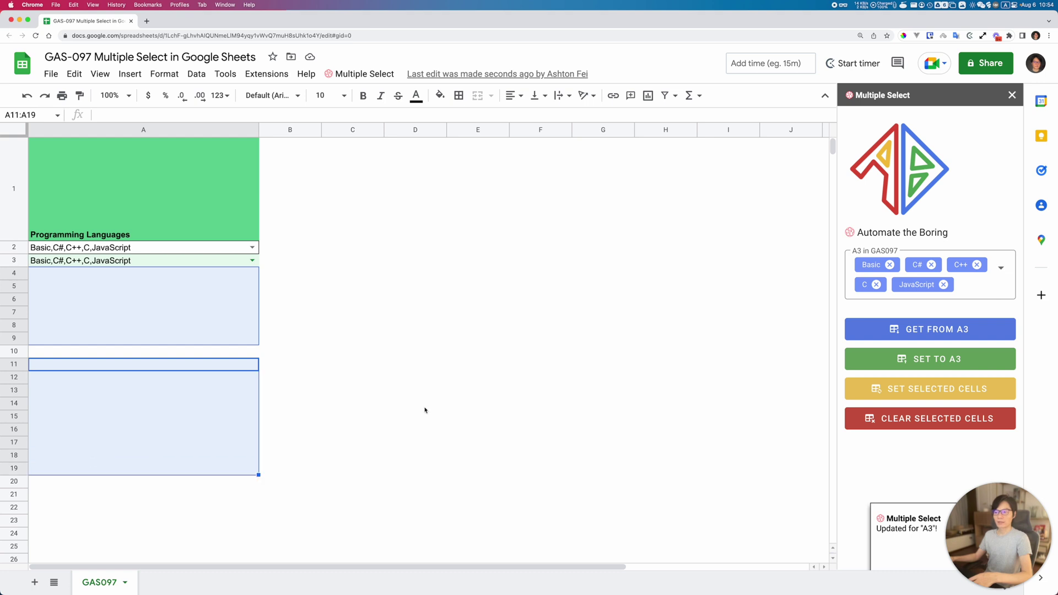
pyautogui.click(910, 394)
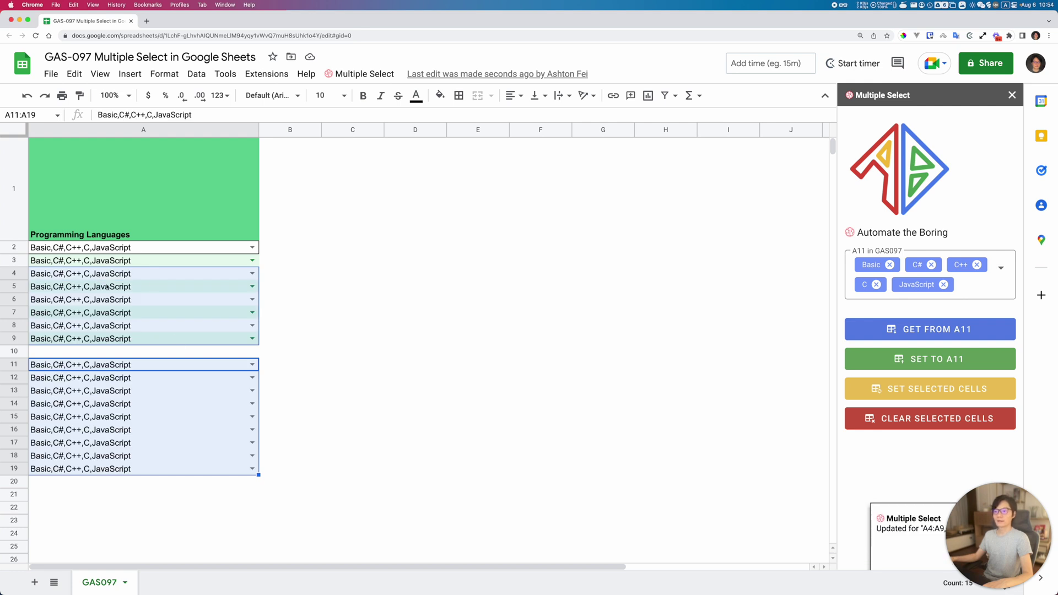
# - Select A11:A19 and deselect JavaScript, C, C++, Basic and C# in the sidebar's language list
pyautogui.click(106, 286)
pyautogui.moveTo(122, 364); pyautogui.dragTo(124, 468)
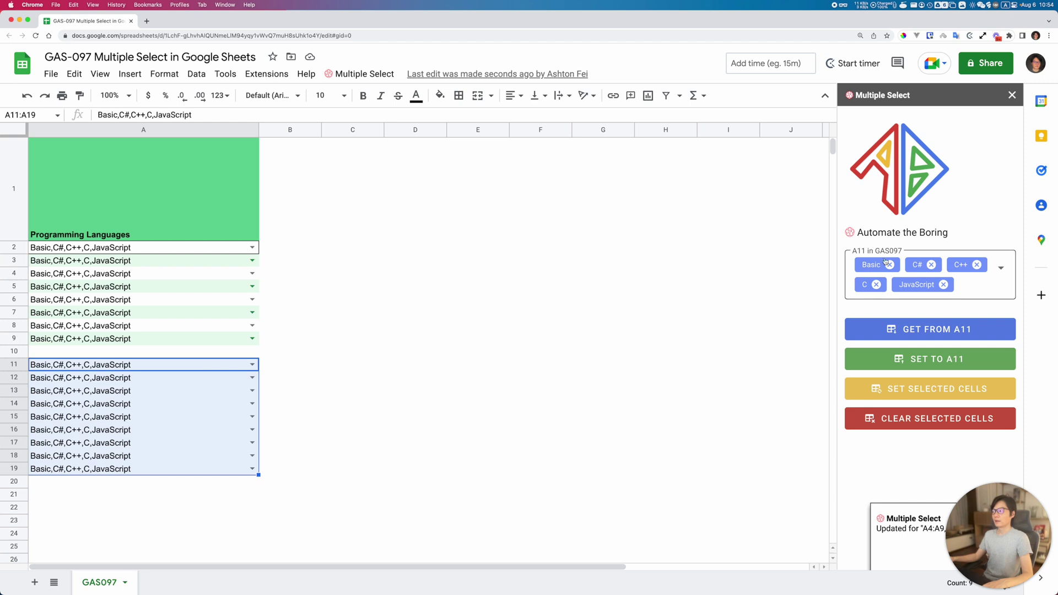
pyautogui.click(944, 284)
pyautogui.click(876, 284)
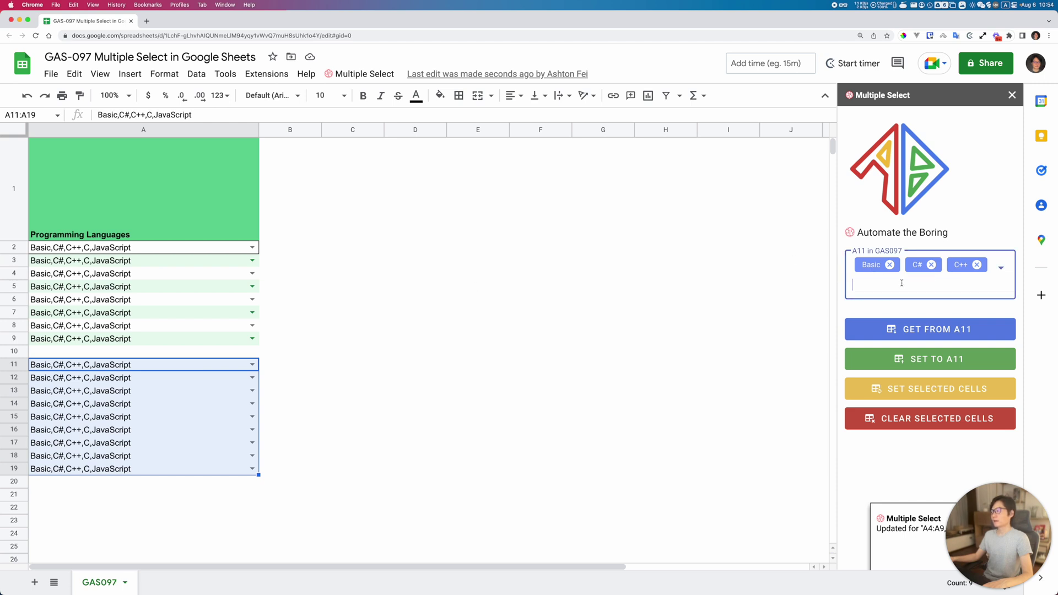
pyautogui.click(902, 282)
pyautogui.click(977, 264)
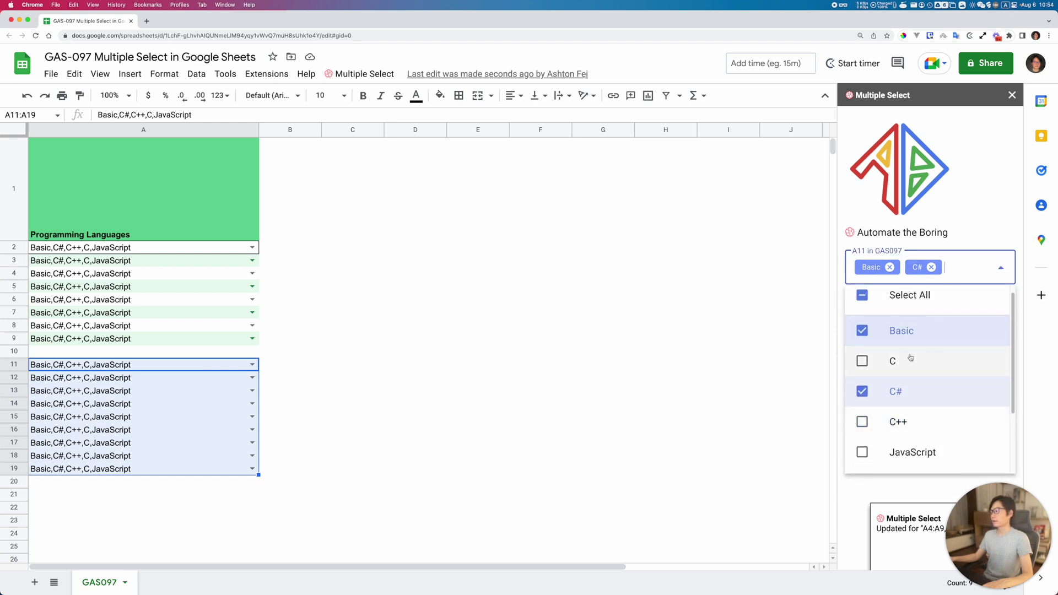
pyautogui.click(878, 328)
pyautogui.click(872, 398)
# - Choose JavaScript and PHP as the languages and write them to the selected cells A11:A19
pyautogui.scroll(-2, 937, 388)
pyautogui.click(932, 364)
pyautogui.click(941, 420)
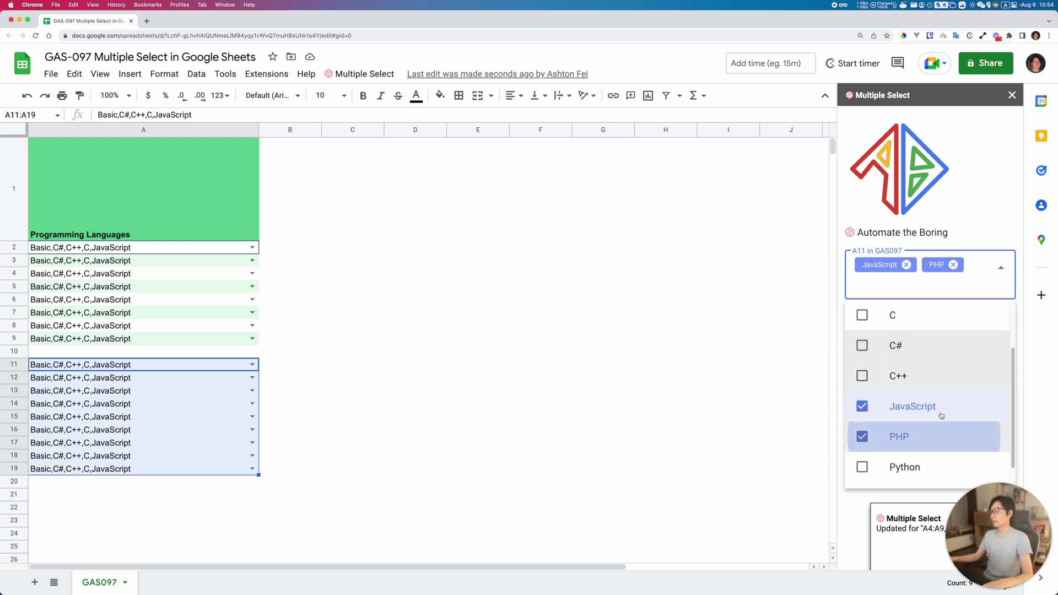
pyautogui.click(980, 236)
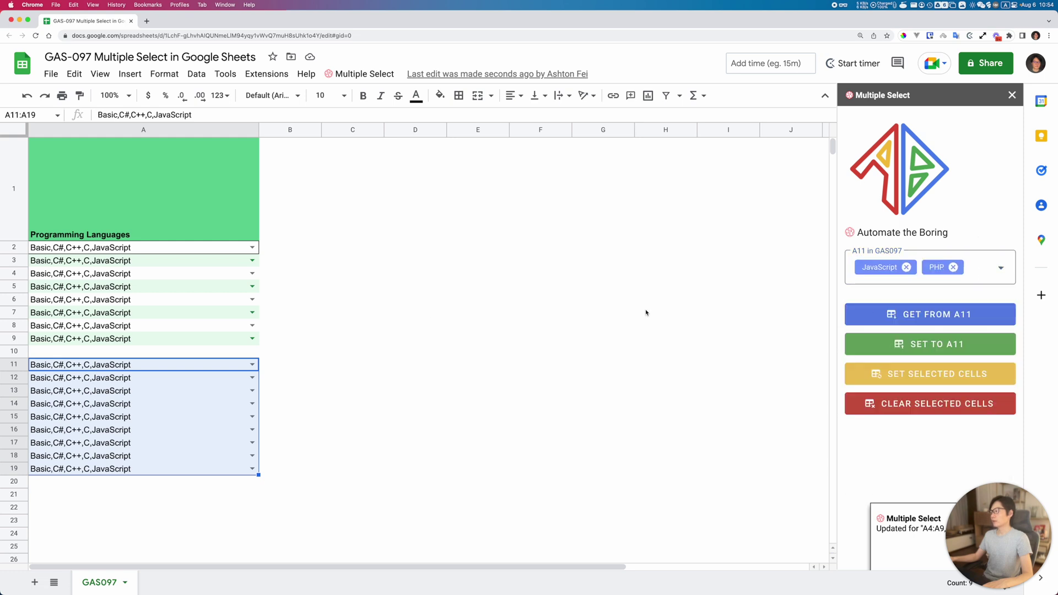
pyautogui.click(957, 379)
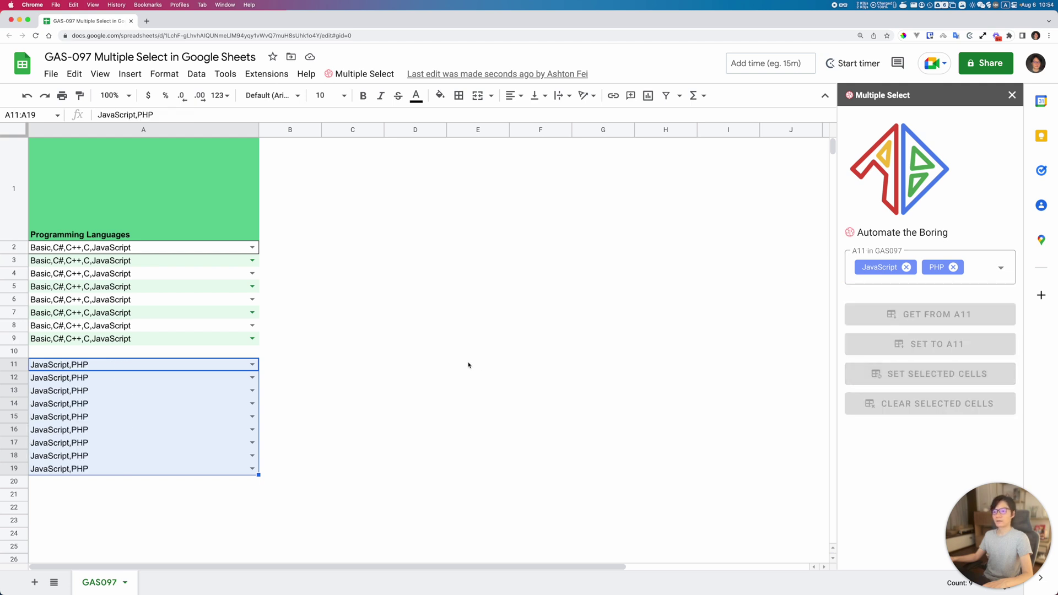
# - Clear the values and dropdowns from cells A3:A19 with the Multiple Select sidebar
pyautogui.click(309, 344)
pyautogui.moveTo(52, 364); pyautogui.dragTo(48, 467)
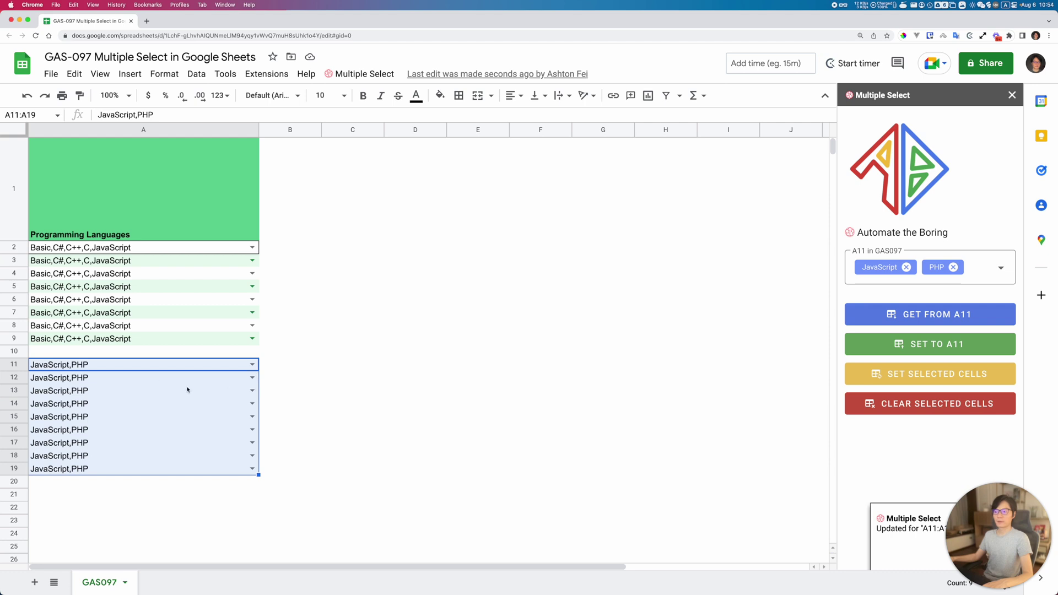
pyautogui.click(371, 216)
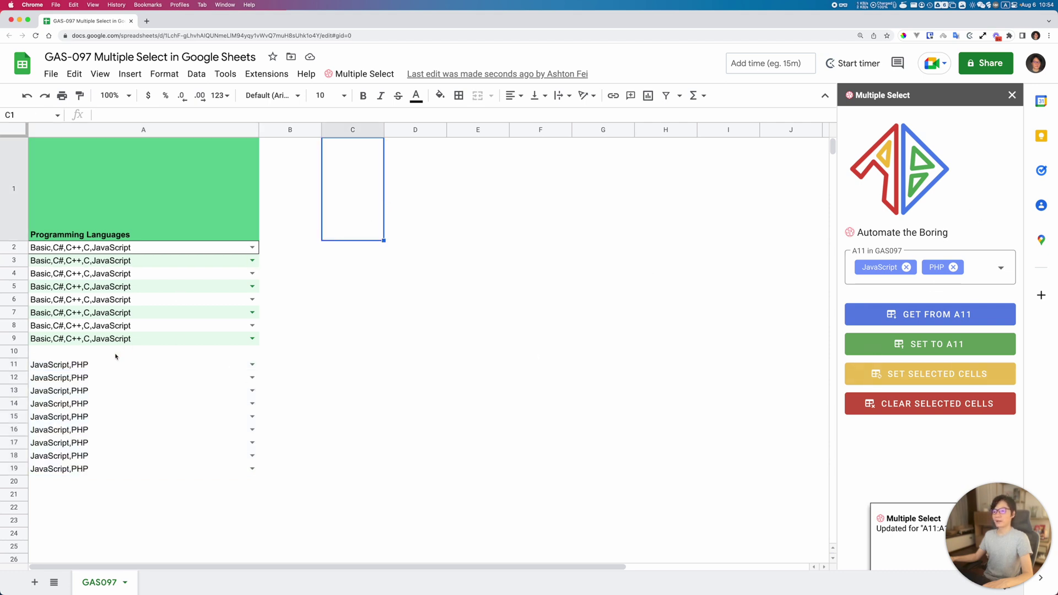
pyautogui.moveTo(108, 472); pyautogui.dragTo(122, 262)
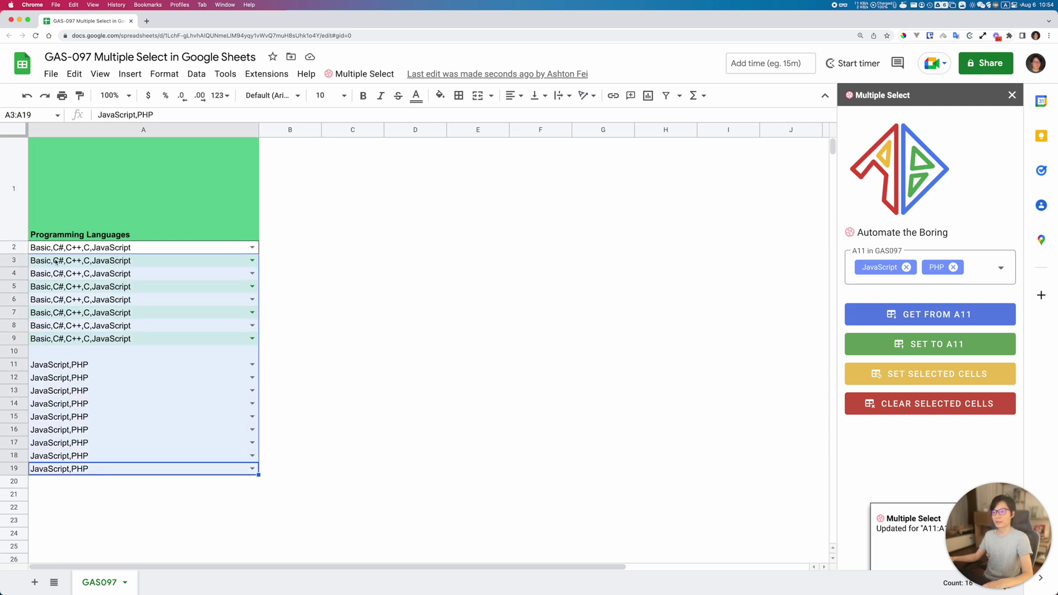
pyautogui.click(947, 405)
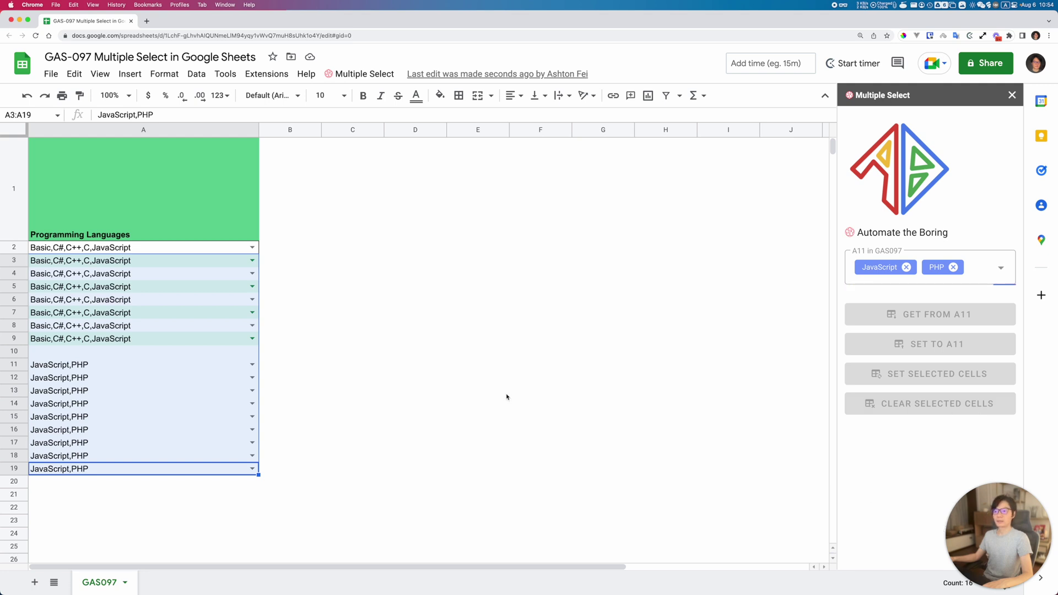
pyautogui.click(221, 266)
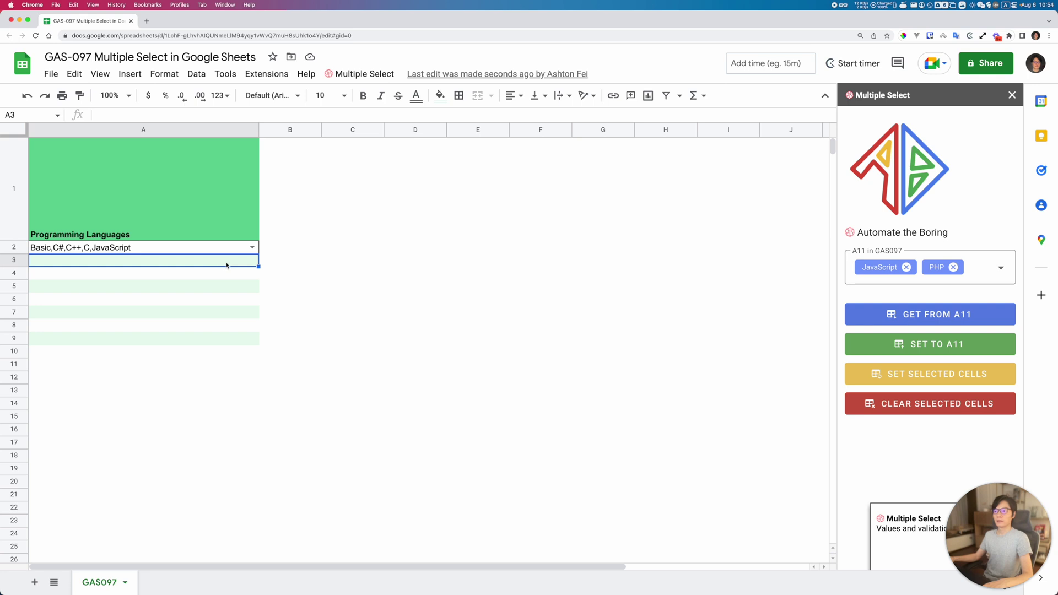
pyautogui.moveTo(38, 262); pyautogui.dragTo(194, 439)
pyautogui.click(478, 300)
pyautogui.click(319, 246)
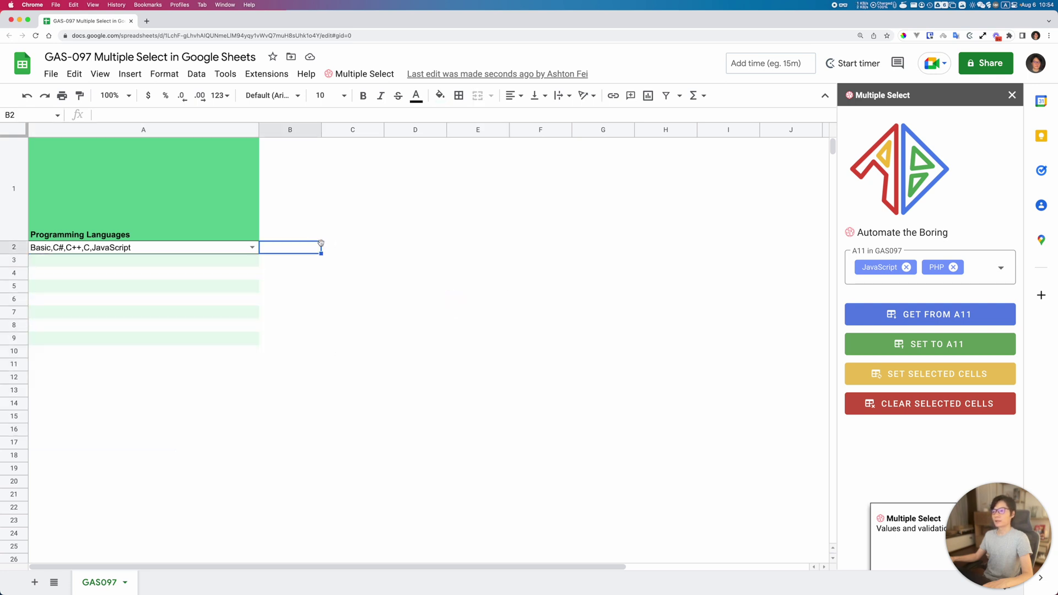
pyautogui.click(399, 275)
pyautogui.click(253, 313)
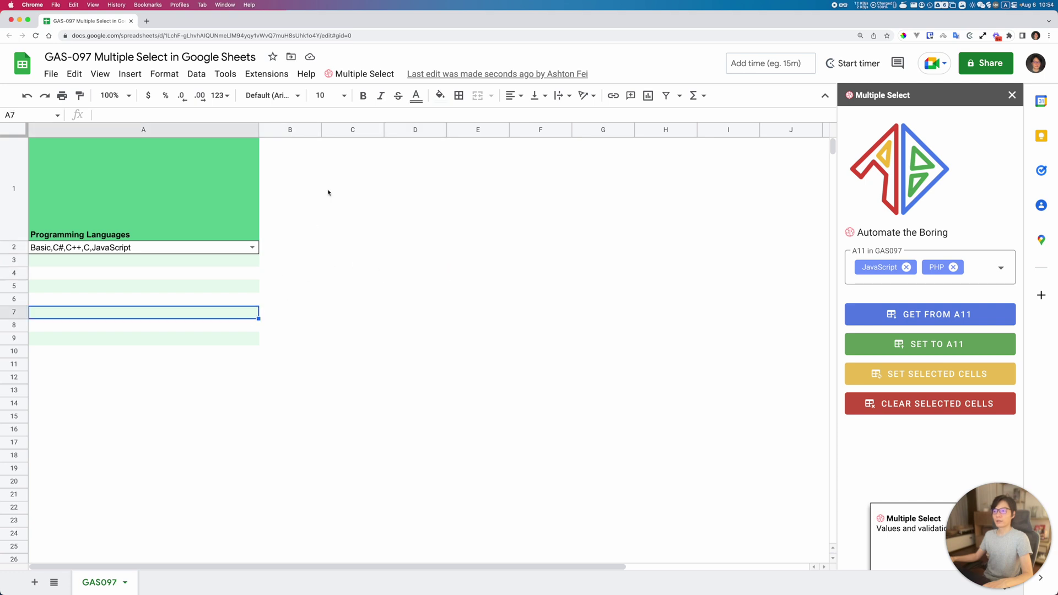
pyautogui.click(310, 181)
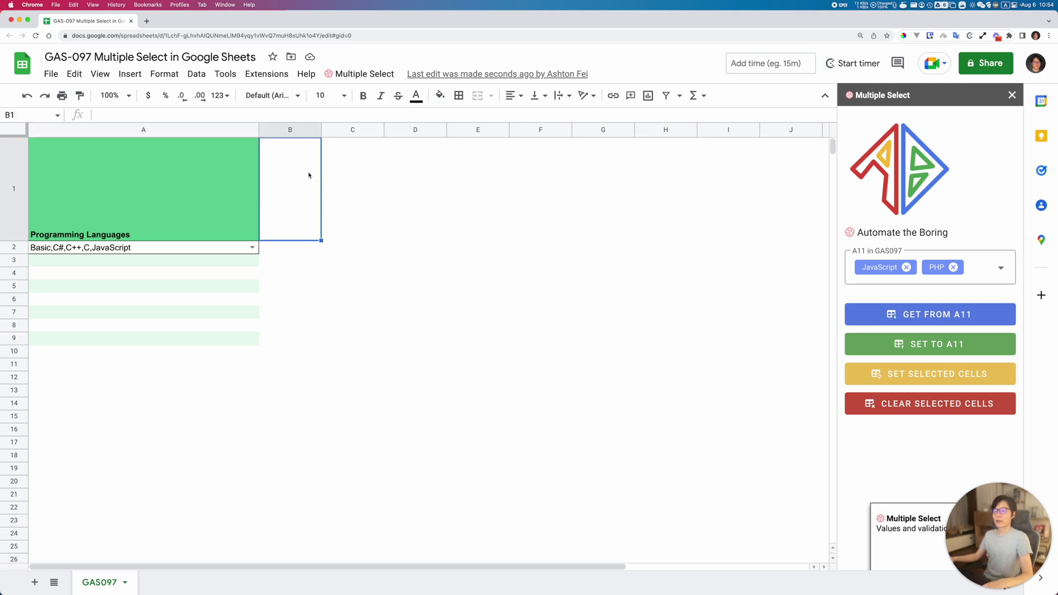
# - Widen column B and load the empty cell B2 into the Multiple Select sidebar
pyautogui.moveTo(321, 130); pyautogui.dragTo(362, 129)
pyautogui.click(315, 247)
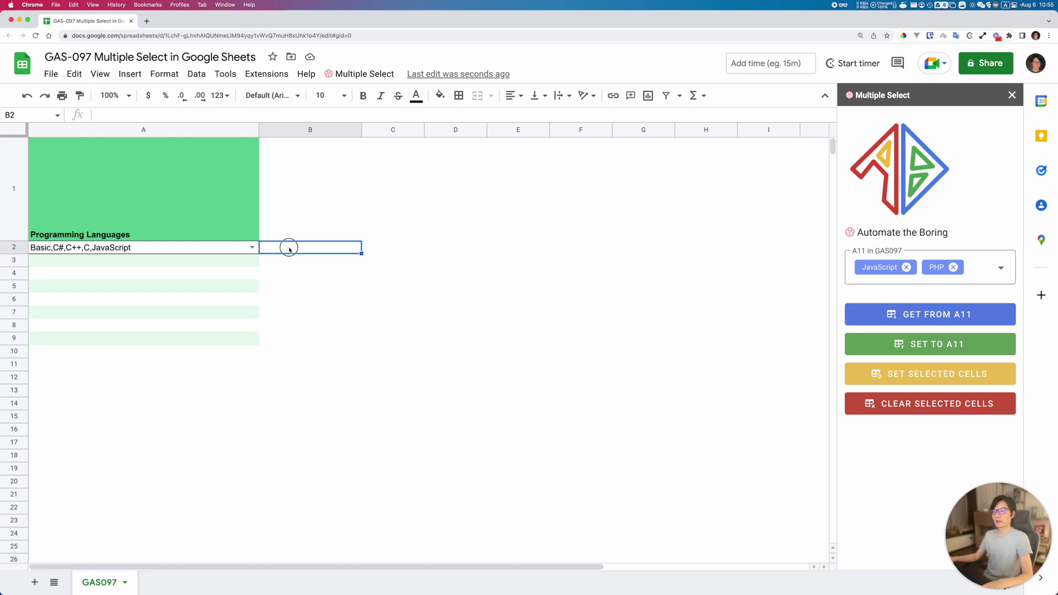
pyautogui.click(924, 318)
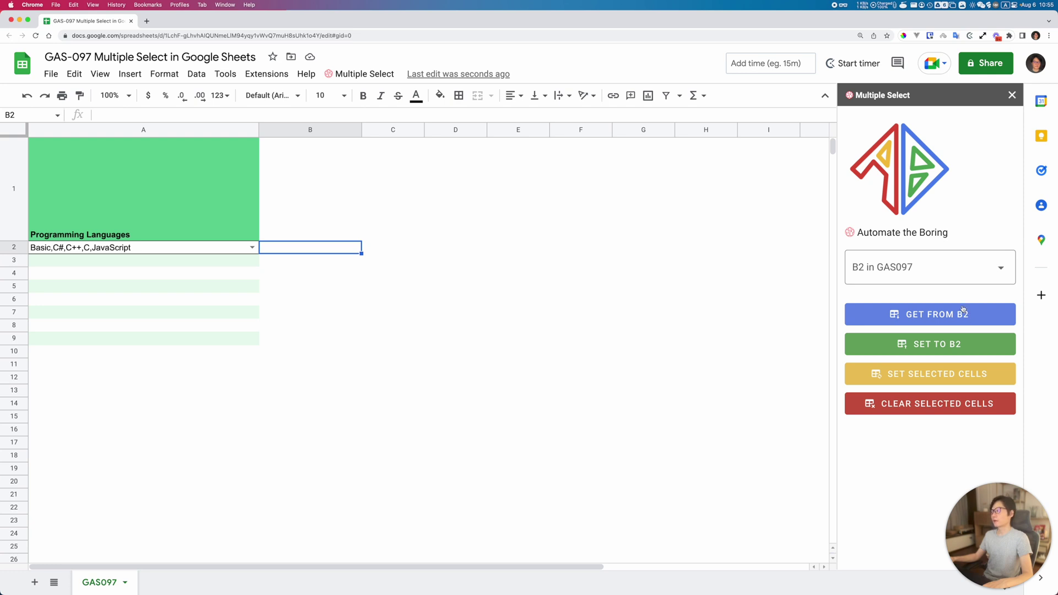
# - Enter Google Docs, Google Sheets and Google Slides as new options for cell B2 in the Multiple Select sidebar
pyautogui.click(945, 267)
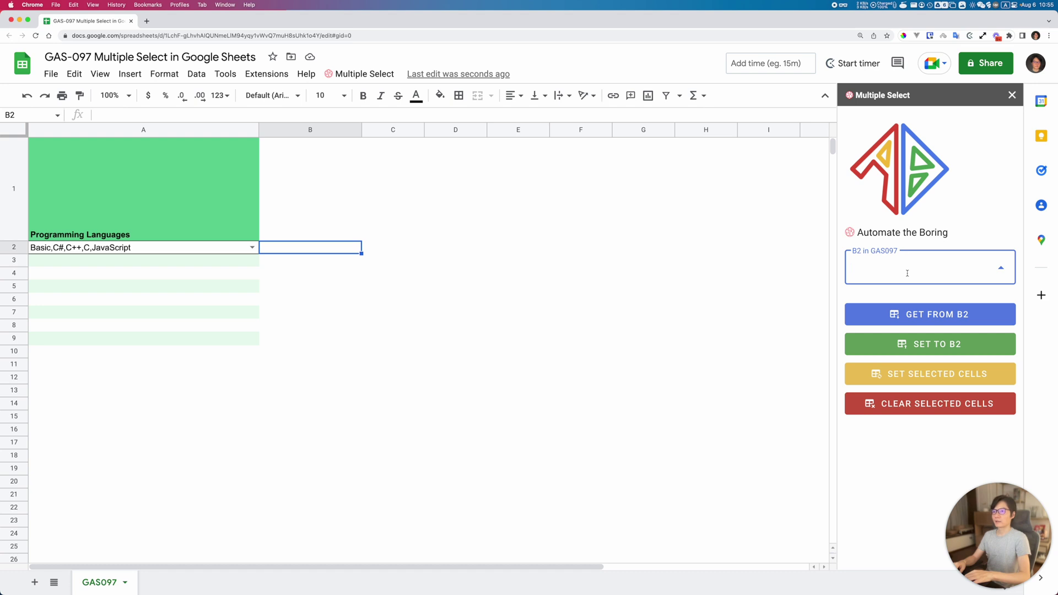
pyautogui.write('Google Docs,')
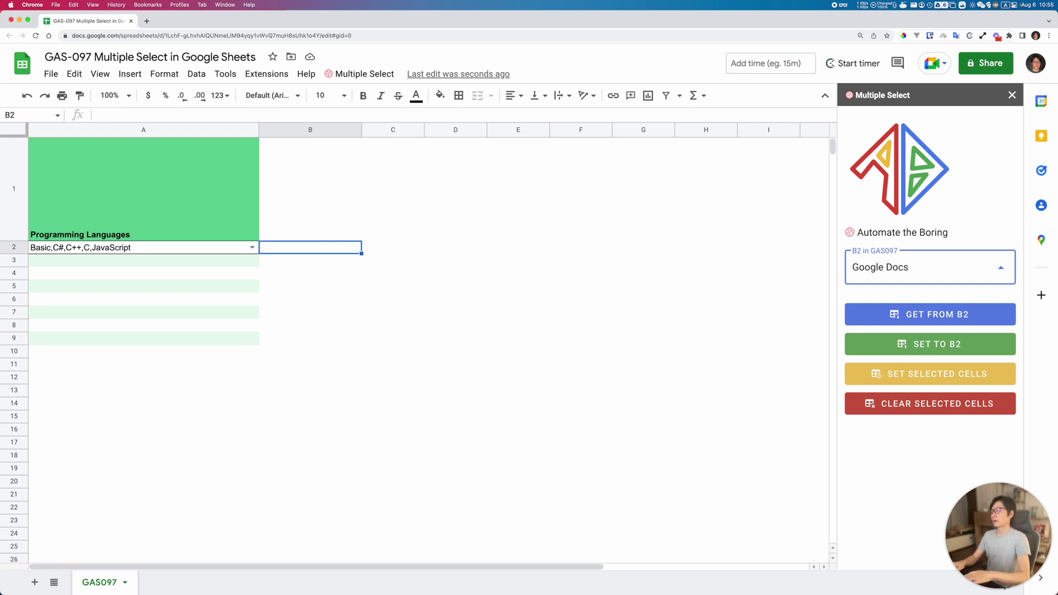
pyautogui.press('Return')
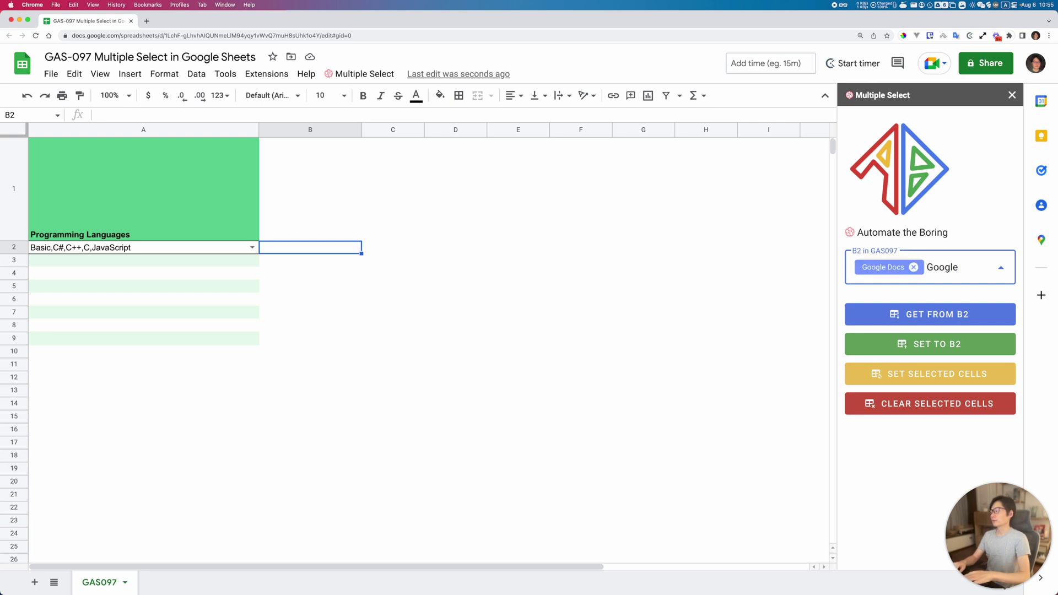
pyautogui.write('Sheets')
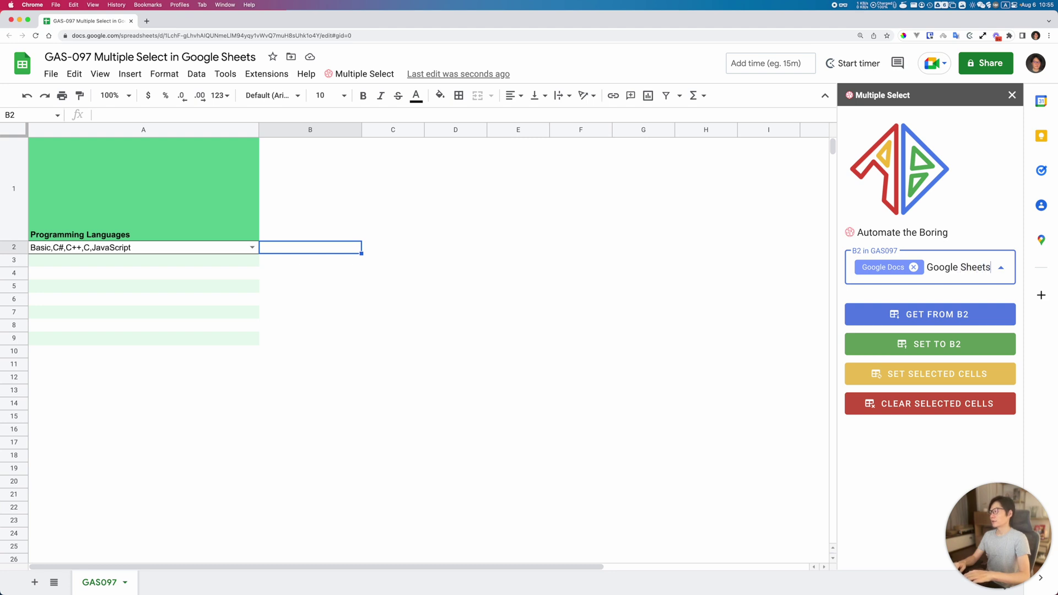
pyautogui.write(',Google Slides')
pyautogui.press('Return')
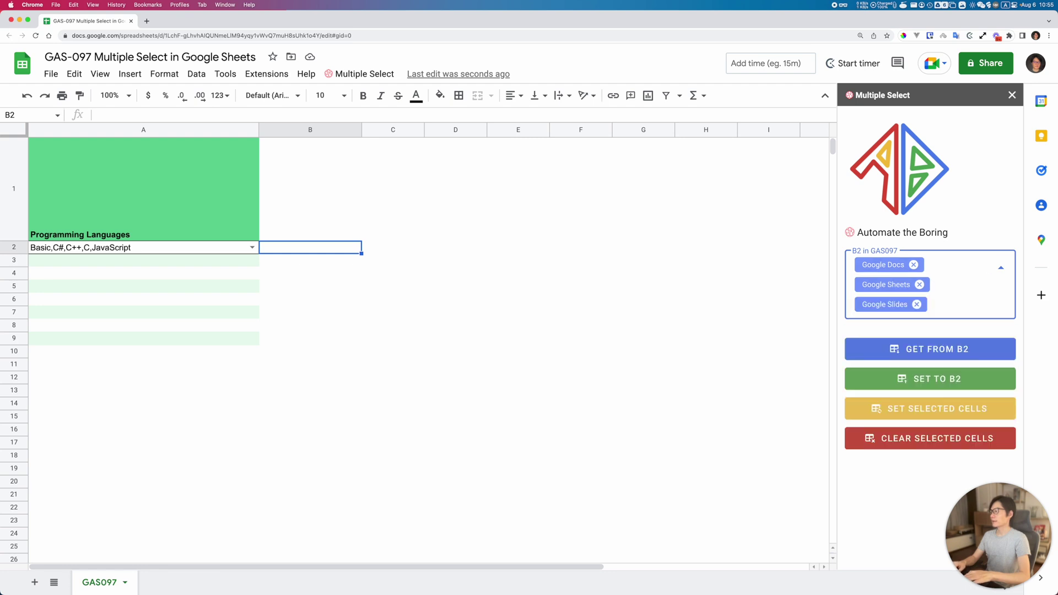
# - Add the options Googel Maps, Gmail and Google Apps Script, write all entries to B2 and open the cell's dropdown
pyautogui.write('Googe')
pyautogui.write('l Maps,G')
pyautogui.write('mai')
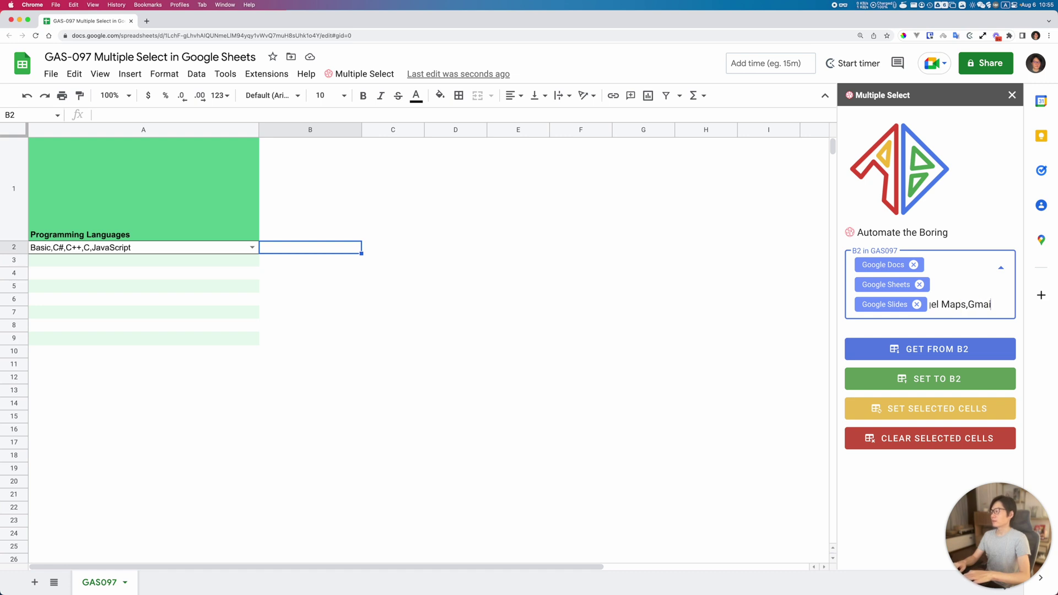
pyautogui.write('l,')
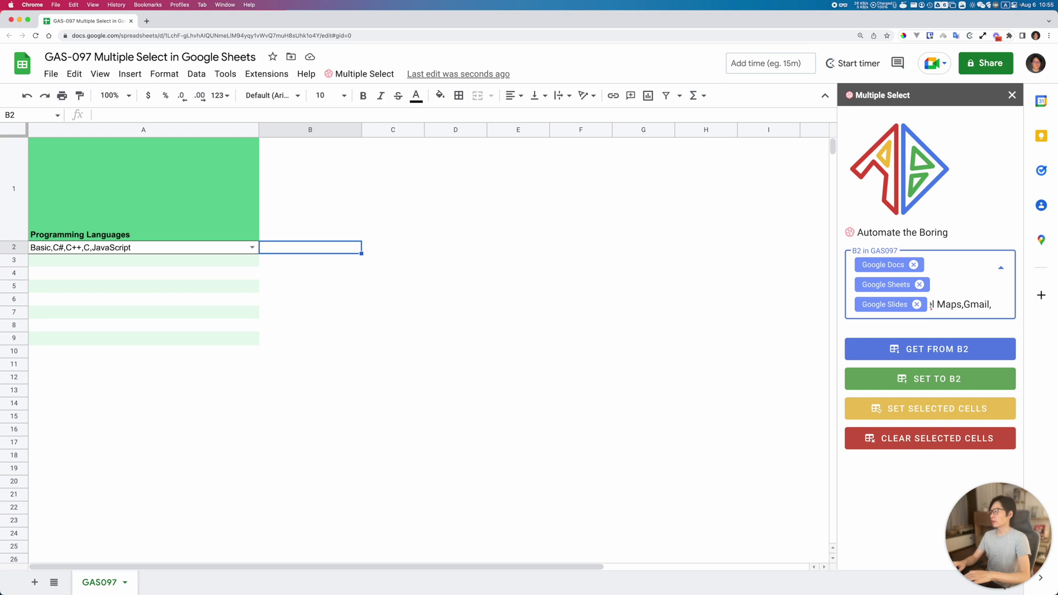
pyautogui.write('Go')
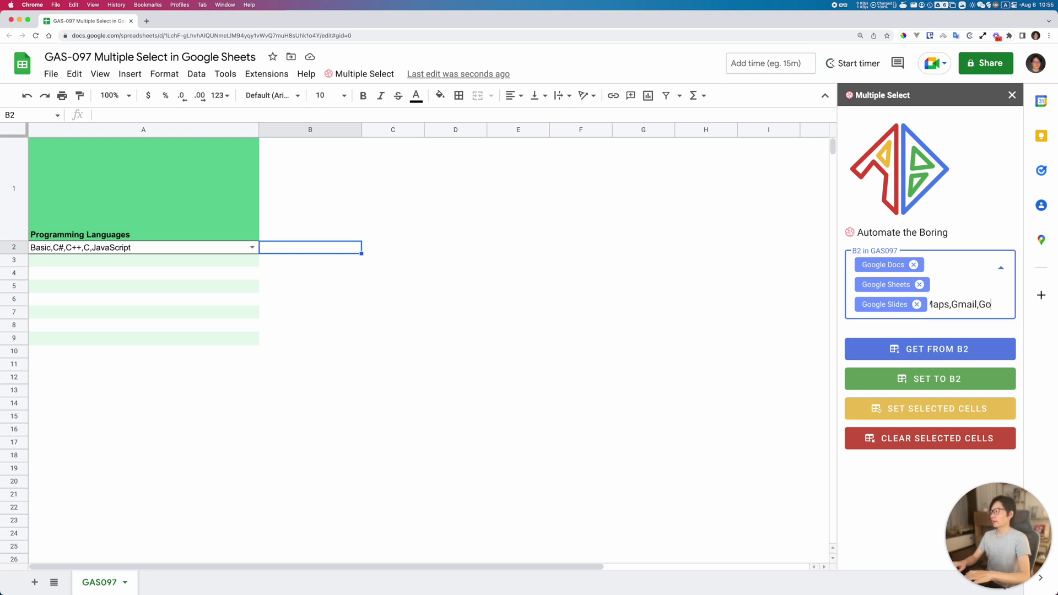
pyautogui.write('ogle Apps Script')
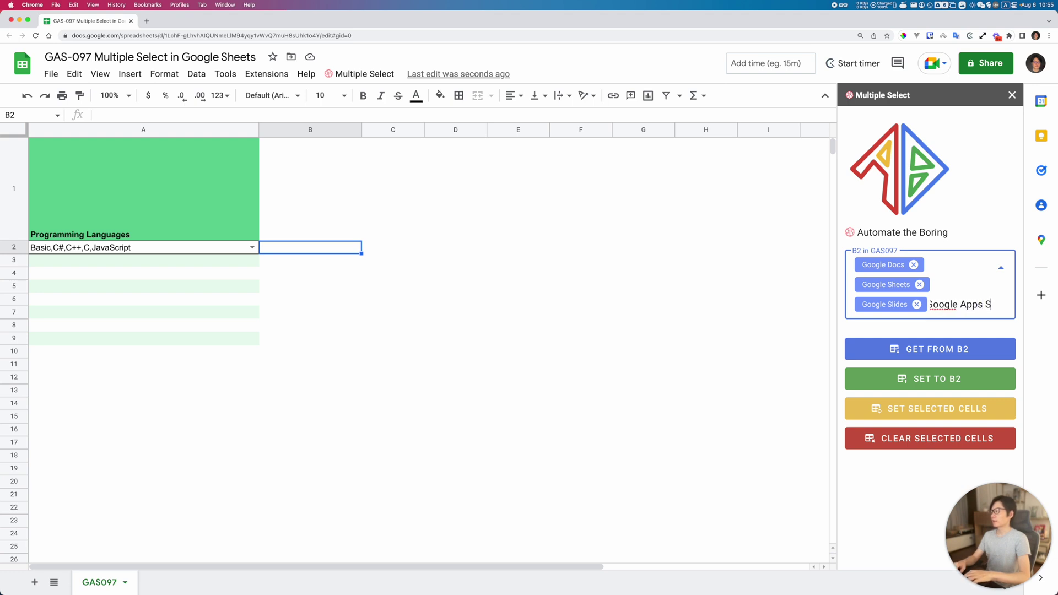
pyautogui.press('Return')
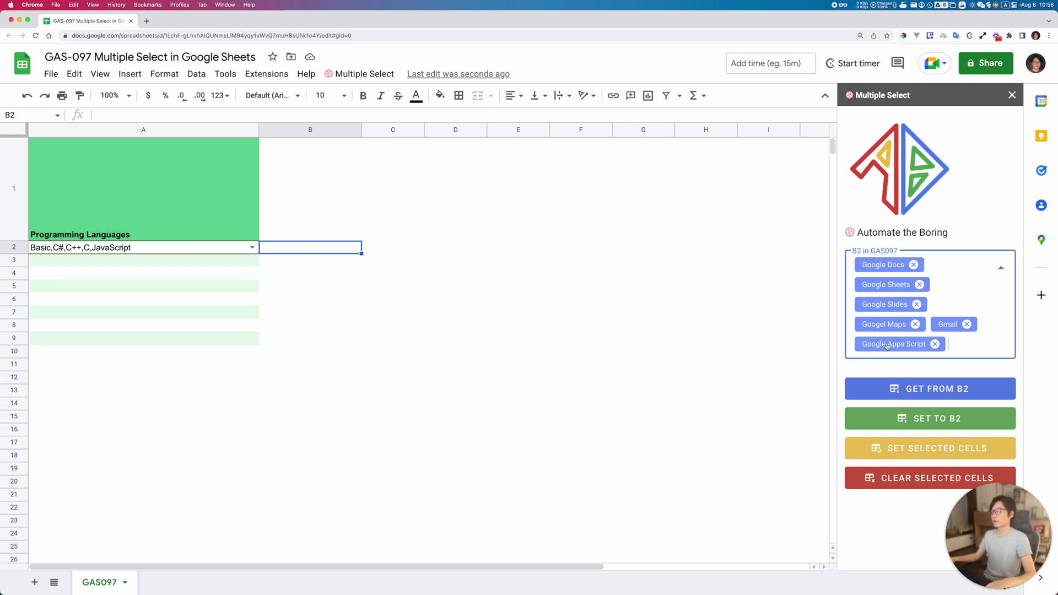
pyautogui.click(924, 419)
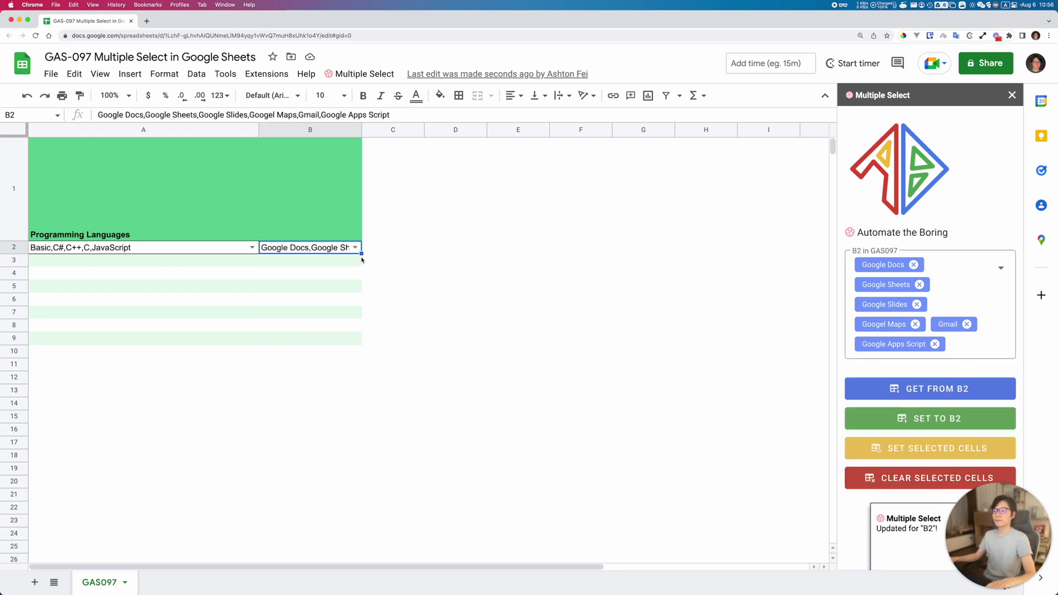
pyautogui.click(355, 248)
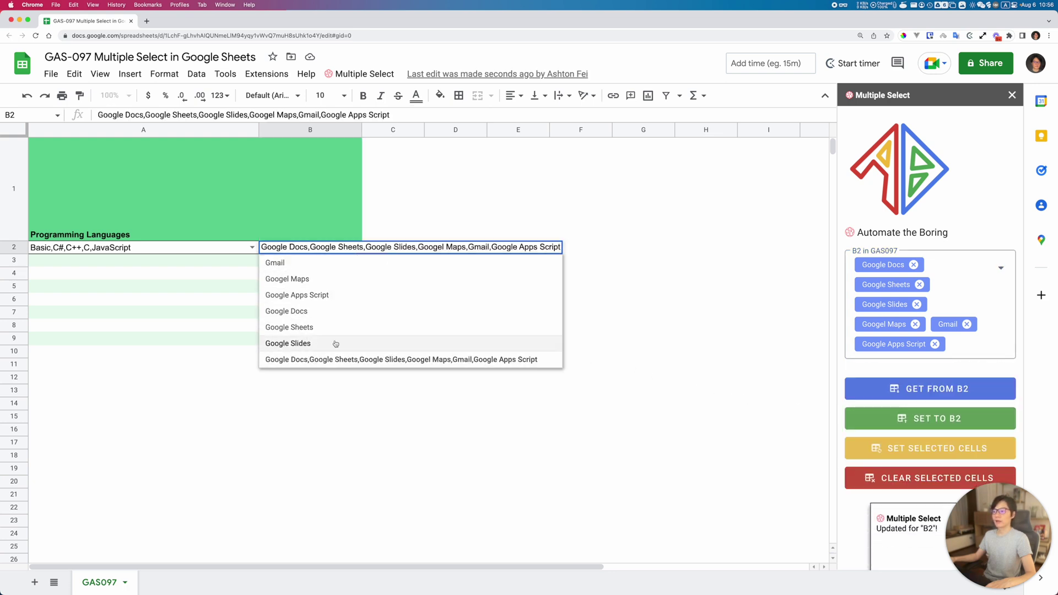
# - Remove Googel Maps, Google Slides, Google Sheets, Google Docs and Gmail from B2's selection in the sidebar
pyautogui.click(926, 329)
pyautogui.click(915, 324)
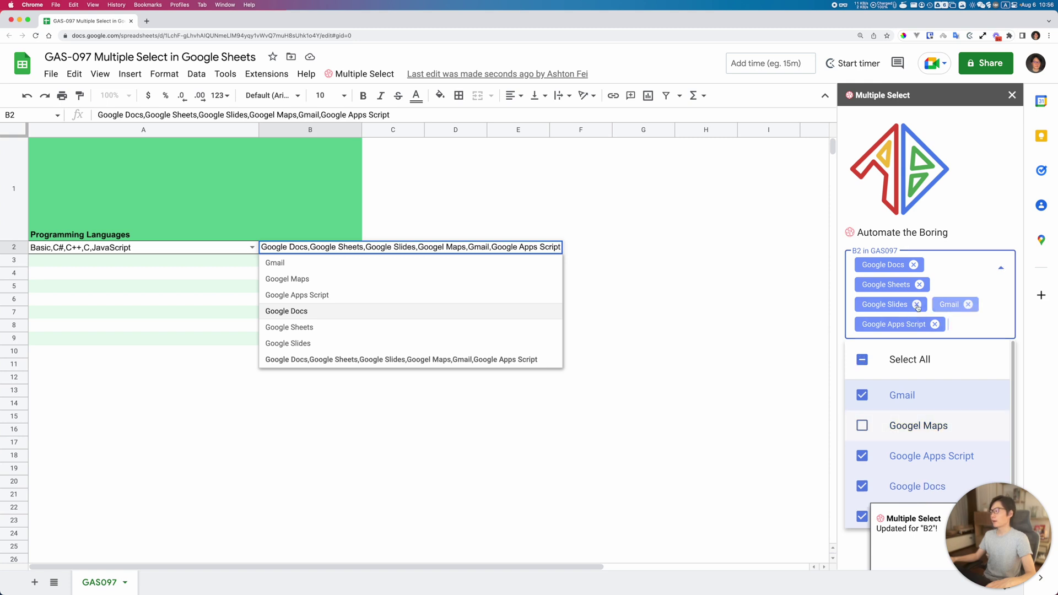
pyautogui.click(916, 305)
pyautogui.click(919, 284)
pyautogui.click(913, 265)
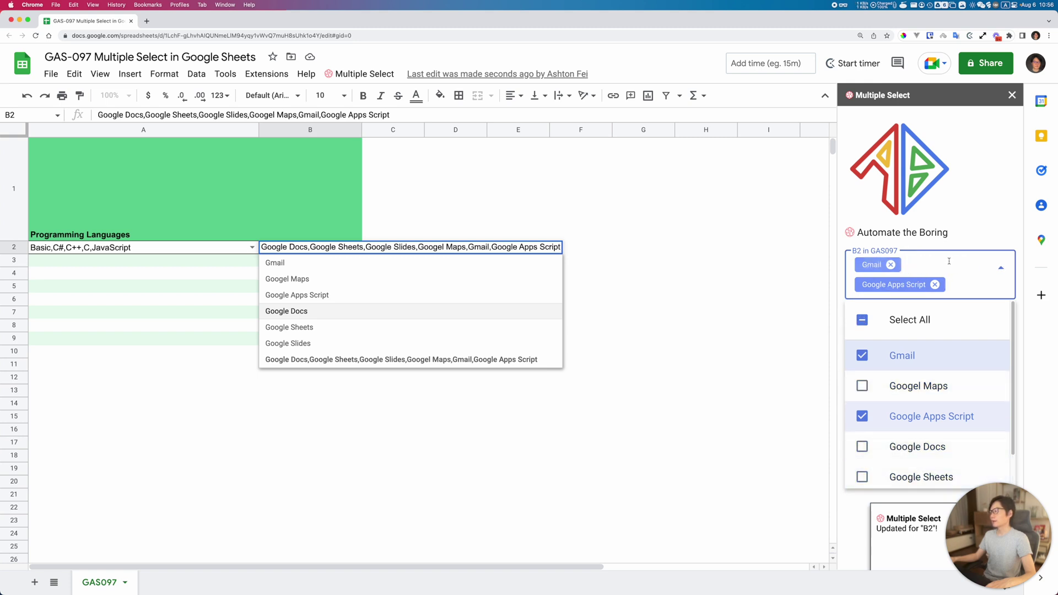
pyautogui.click(890, 265)
pyautogui.click(995, 271)
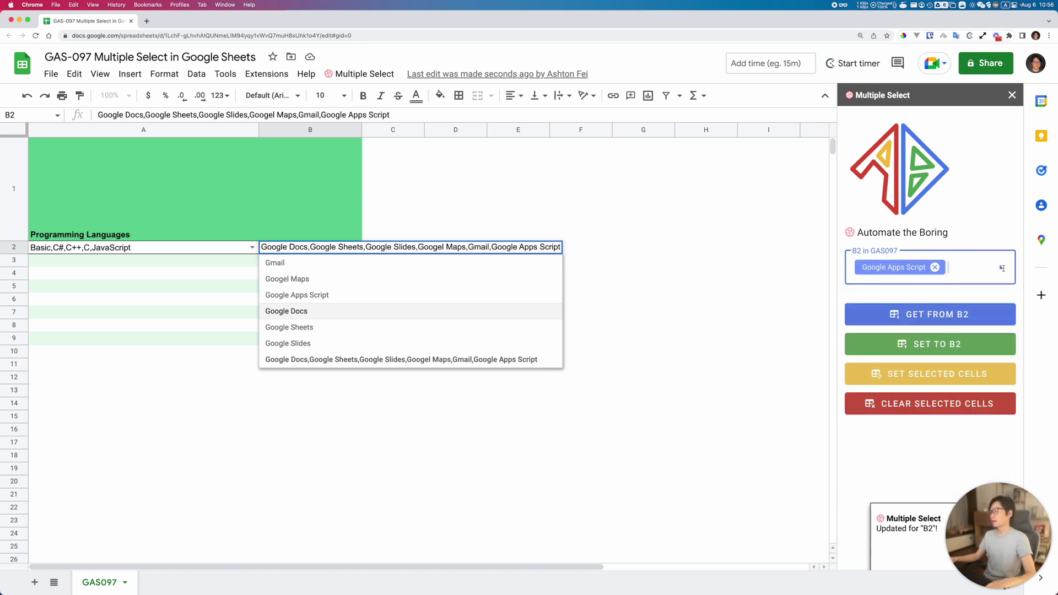
# - Add Google Sheets to the sidebar selection beside Google Apps Script and write both values to cell B2
pyautogui.click(959, 265)
pyautogui.scroll(-2, 894, 331)
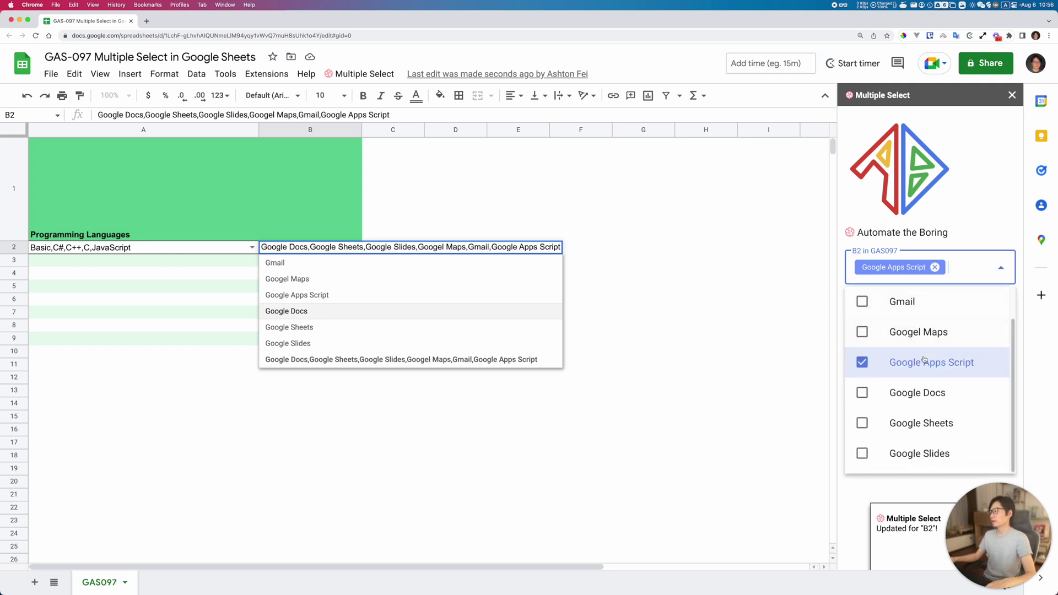
pyautogui.click(918, 424)
pyautogui.click(987, 222)
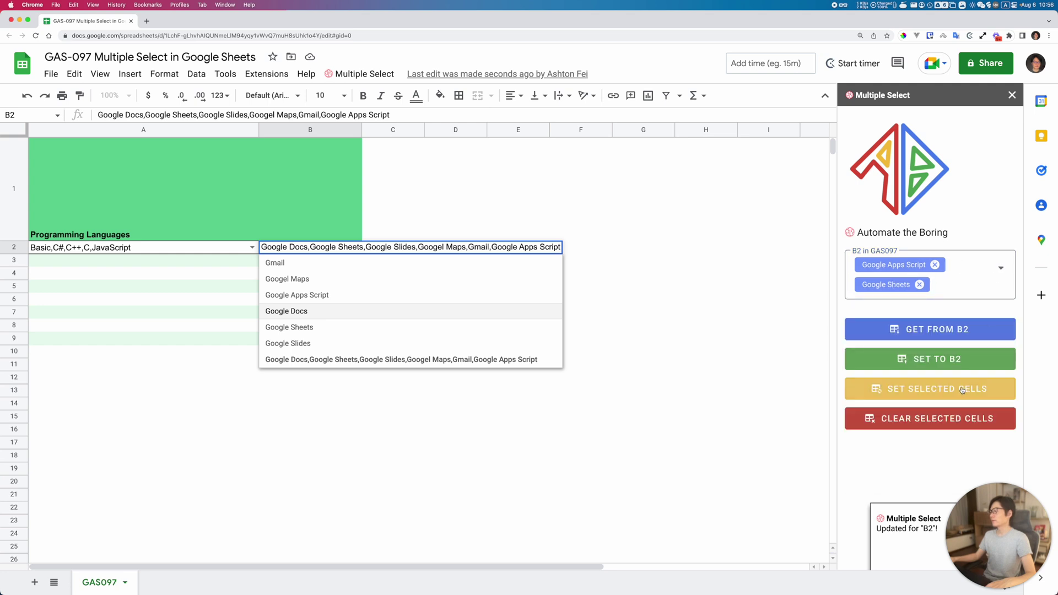
pyautogui.click(679, 310)
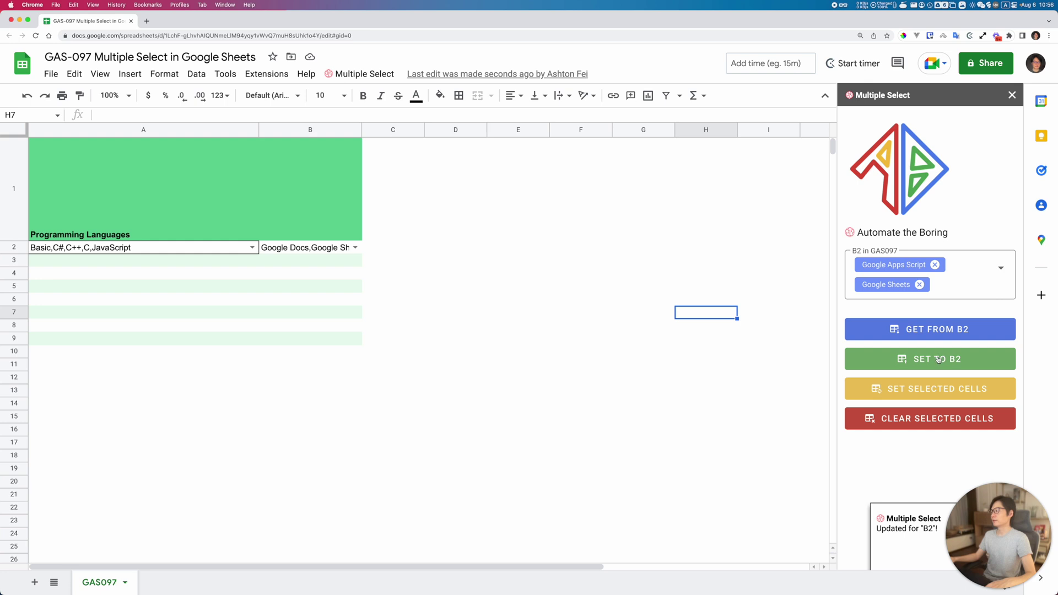
pyautogui.click(939, 359)
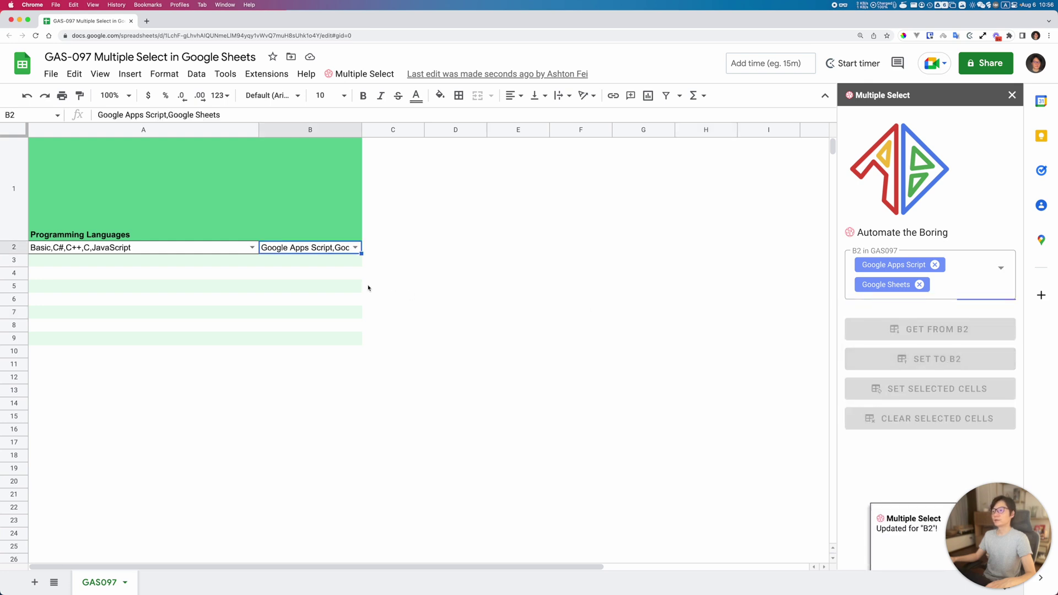
pyautogui.click(355, 248)
pyautogui.click(455, 248)
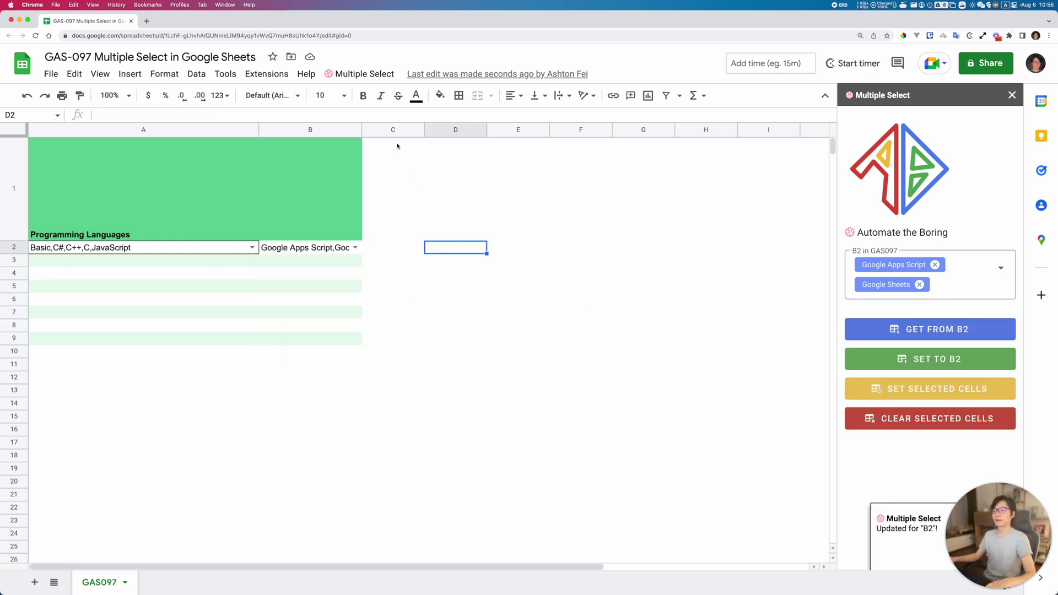
# - Widen column B to fit B2's full text and remove the borders from cell A2
pyautogui.moveTo(361, 128); pyautogui.dragTo(403, 154)
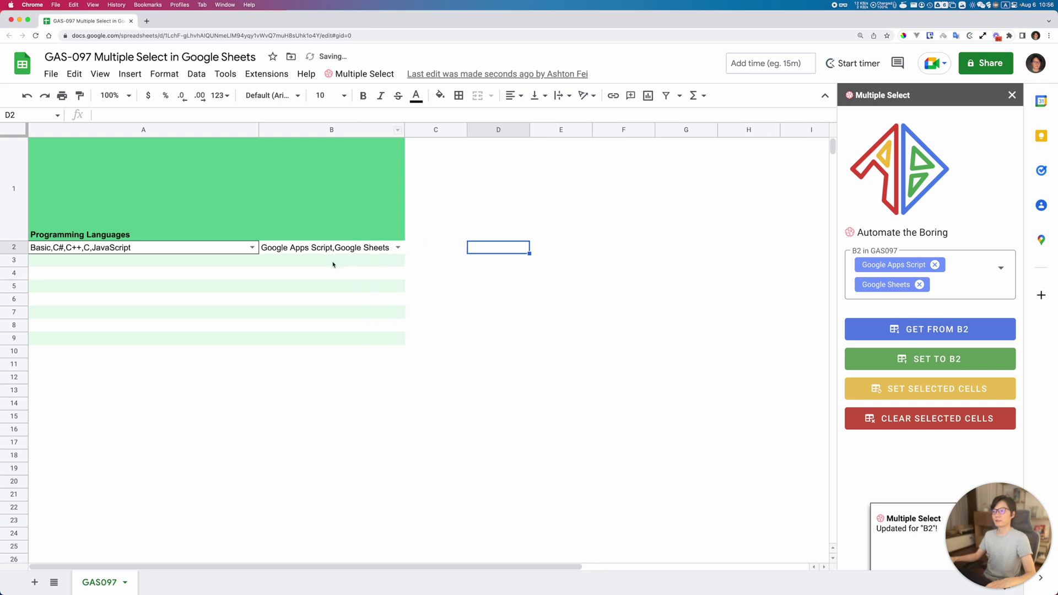
pyautogui.press('Left')
pyautogui.press('Left')
pyautogui.press('Left')
pyautogui.click(458, 96)
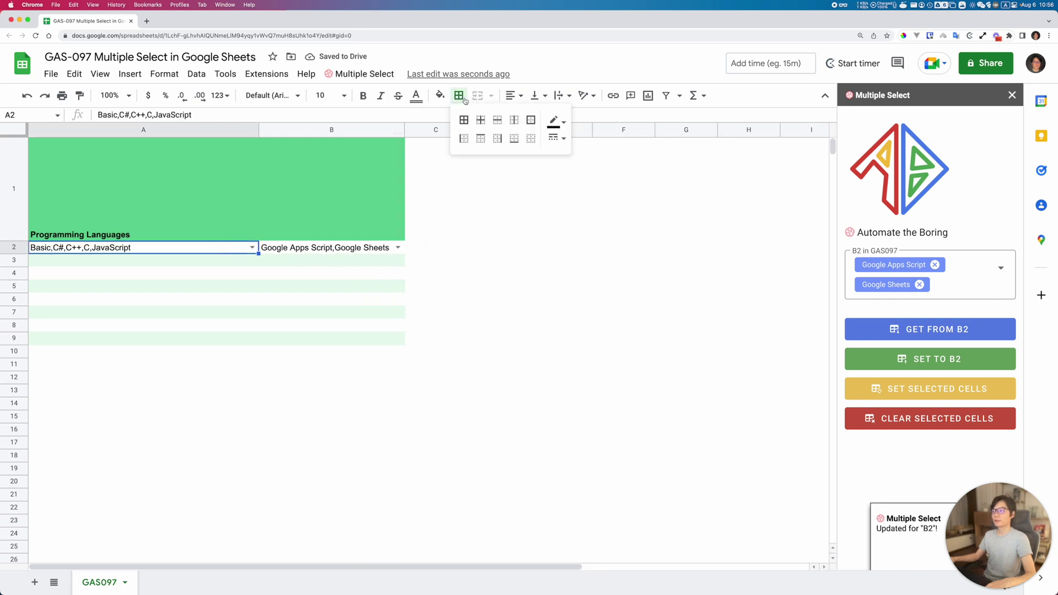
pyautogui.click(325, 255)
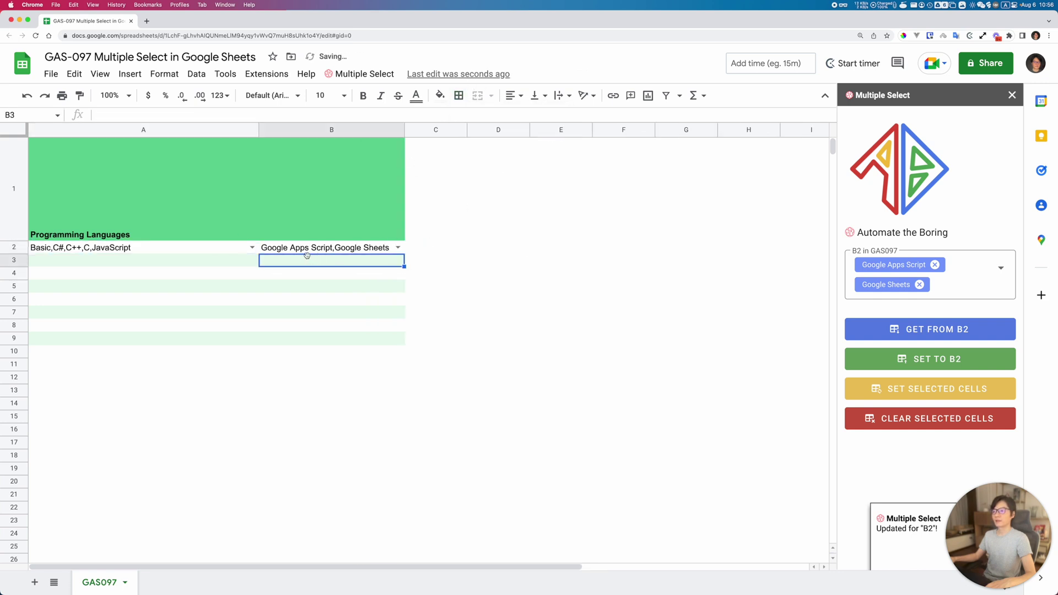
pyautogui.click(310, 247)
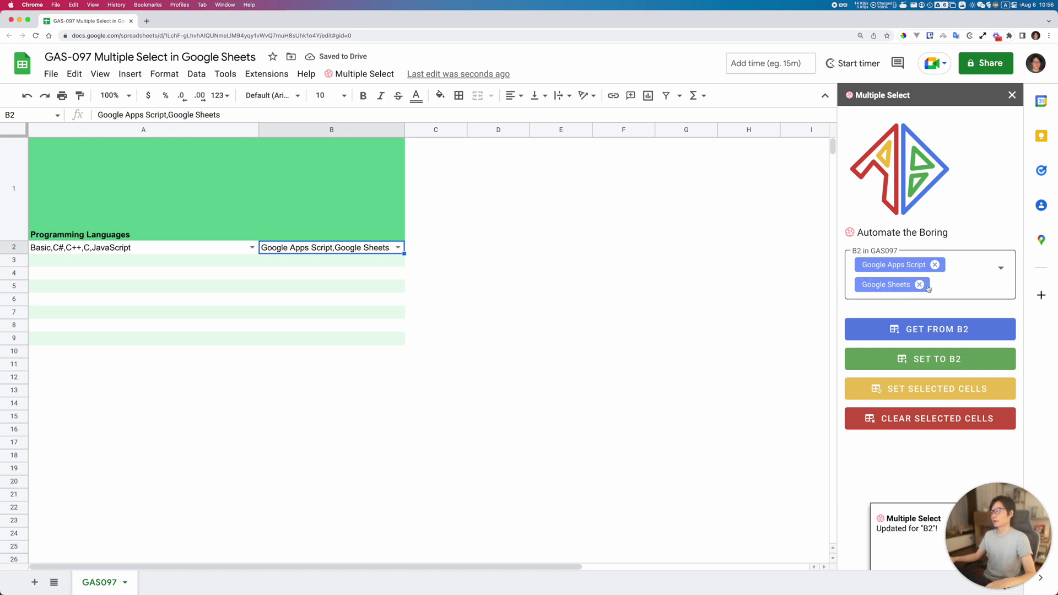
# - Set cells B3:B9 to Google Docs and Google Sheets with the Multiple Select sidebar, leaving Google Apps Script deselected
pyautogui.moveTo(320, 261); pyautogui.dragTo(322, 339)
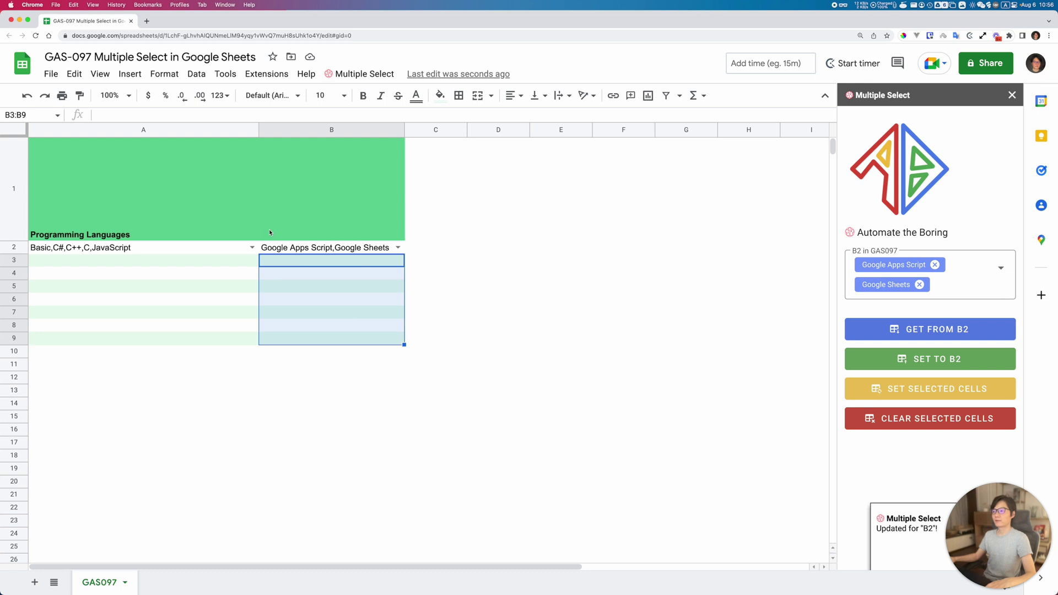
pyautogui.click(971, 282)
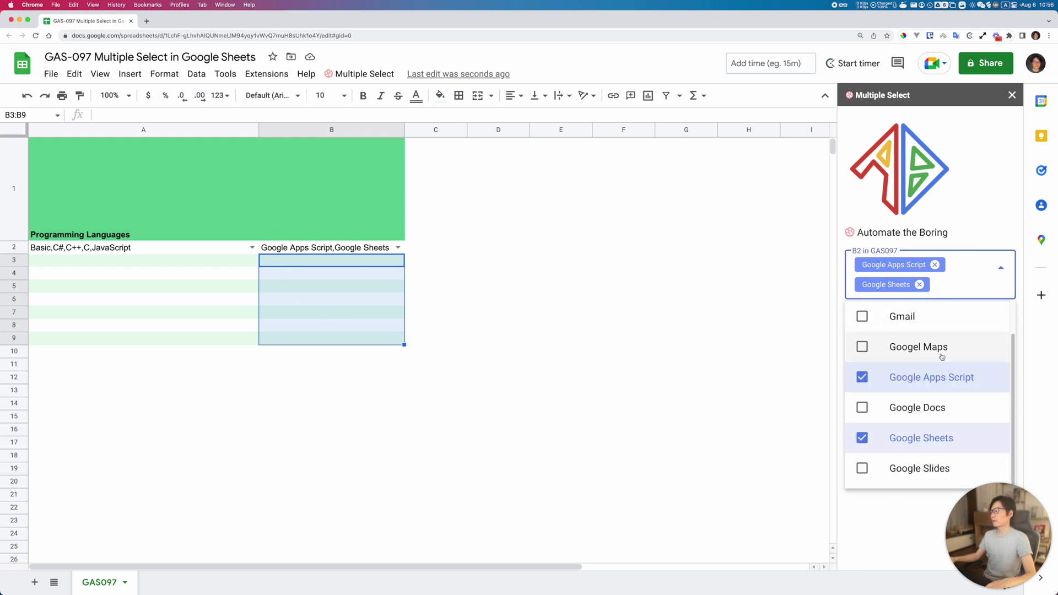
pyautogui.click(871, 437)
pyautogui.click(874, 373)
pyautogui.click(888, 419)
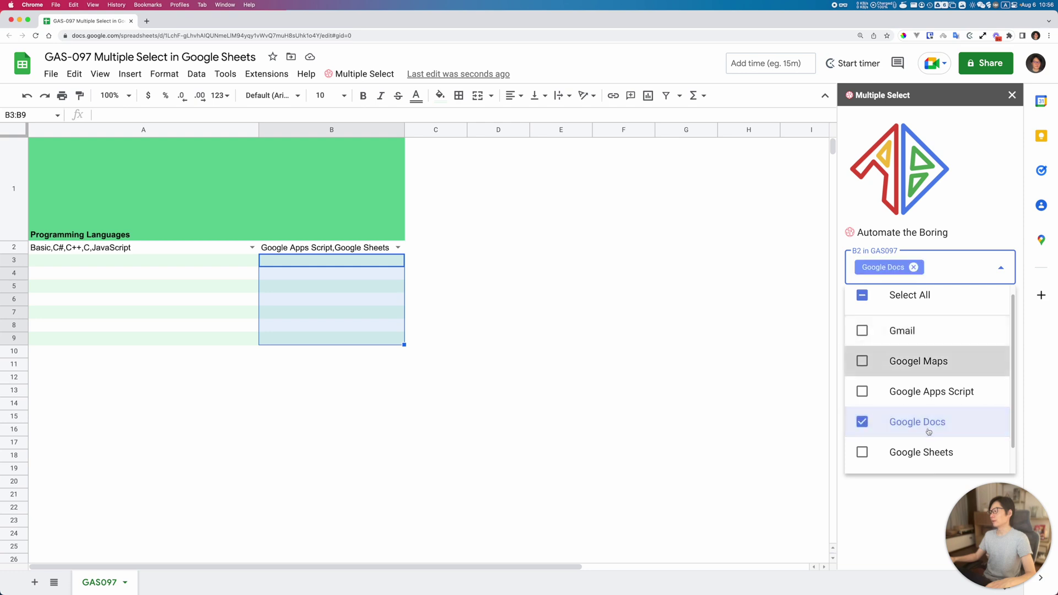
pyautogui.click(883, 458)
pyautogui.scroll(-1, 929, 386)
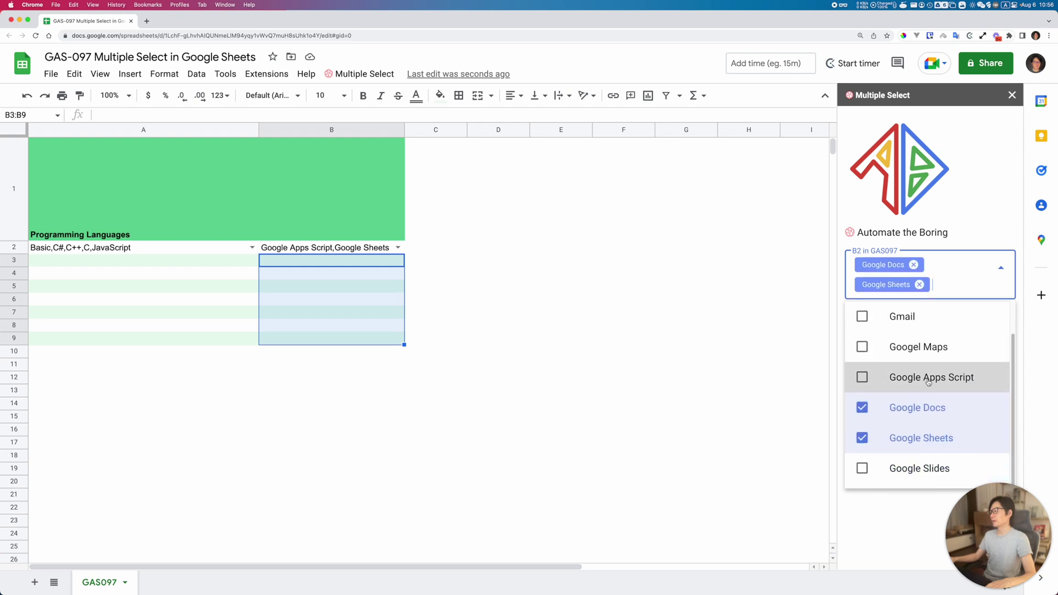
pyautogui.click(989, 247)
pyautogui.click(942, 392)
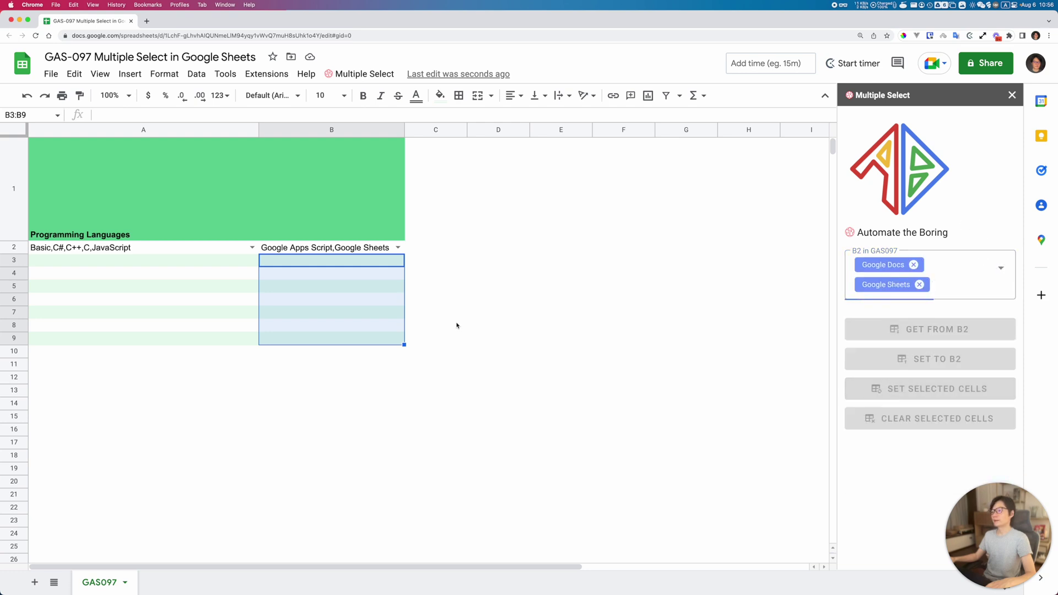
# - Enter the header Google Workspace in cell B1
pyautogui.click(417, 241)
pyautogui.click(374, 215)
pyautogui.write('Google')
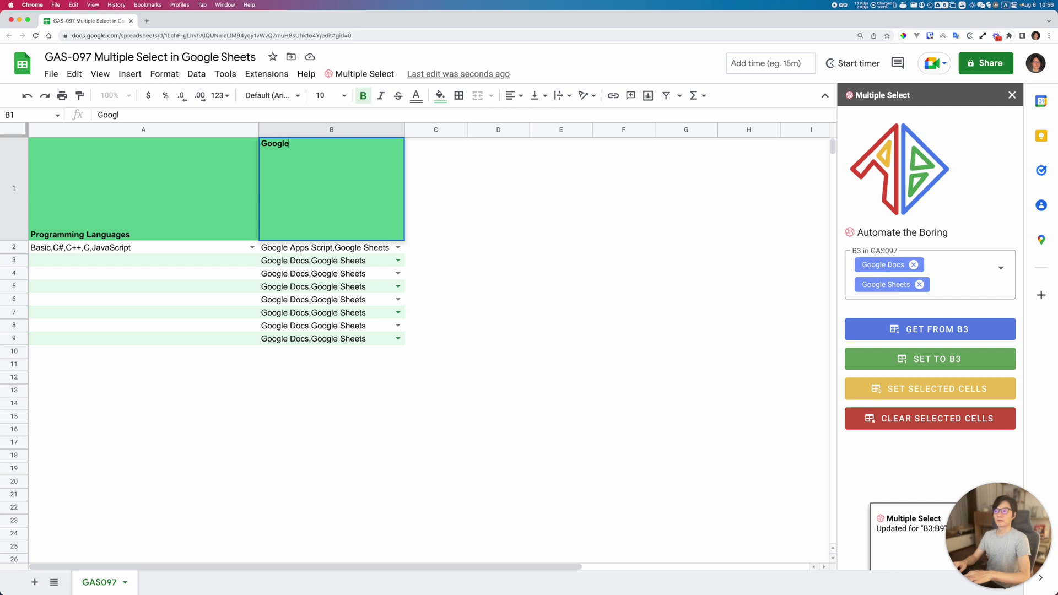
pyautogui.write(' Workspace')
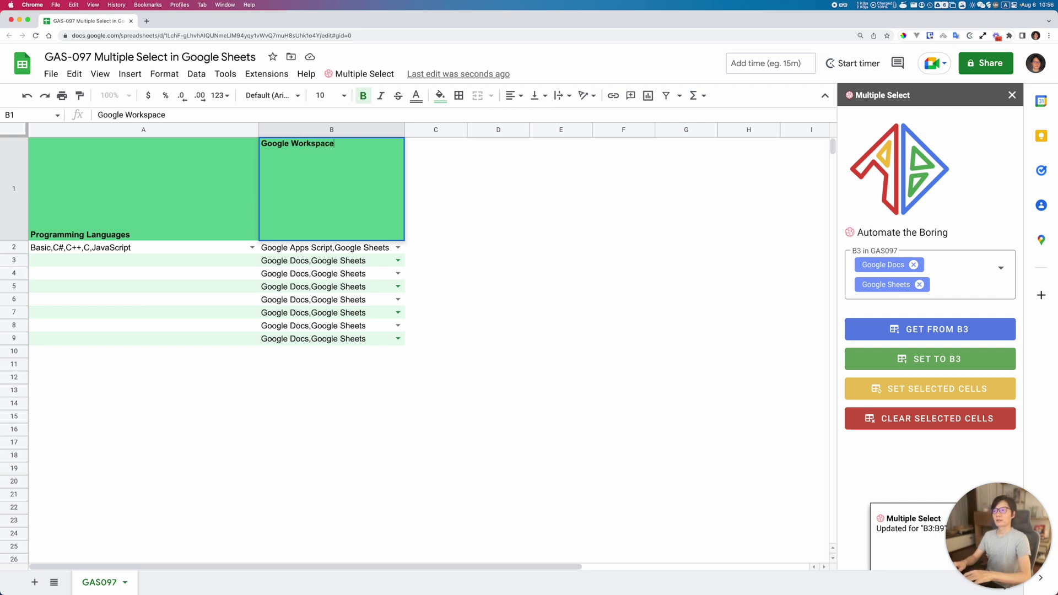
pyautogui.press('Return')
# - Copy cell A2 with its value Basic,C#,C++,C,JavaScript and its dropdown into A2:A9
pyautogui.click(380, 341)
pyautogui.keyDown('shift'); pyautogui.click(353, 249); pyautogui.keyUp('shift')
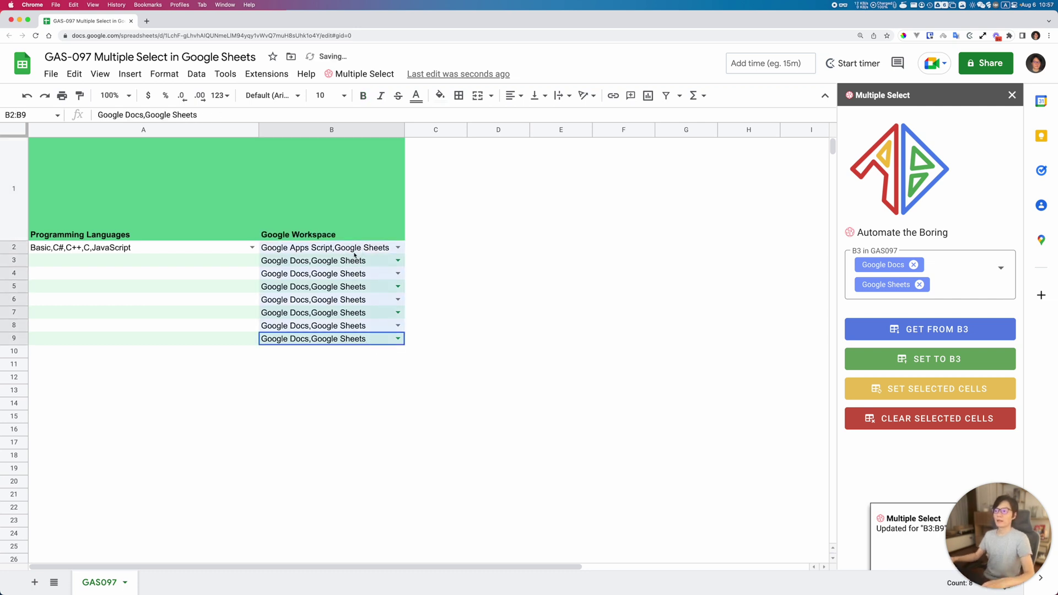
pyautogui.click(210, 246)
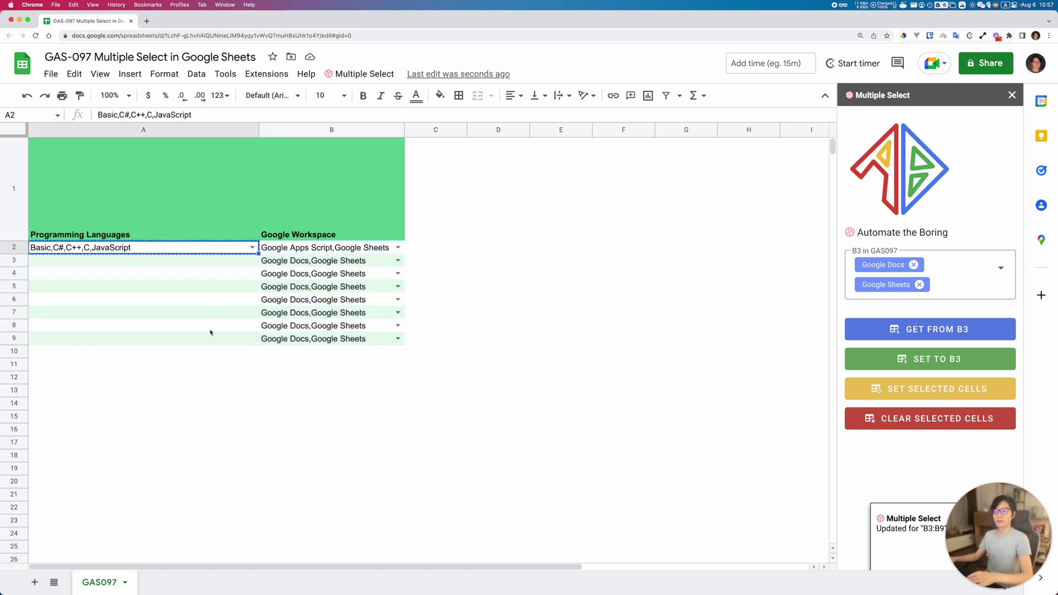
pyautogui.keyDown('shift'); pyautogui.click(227, 337); pyautogui.keyUp('shift')
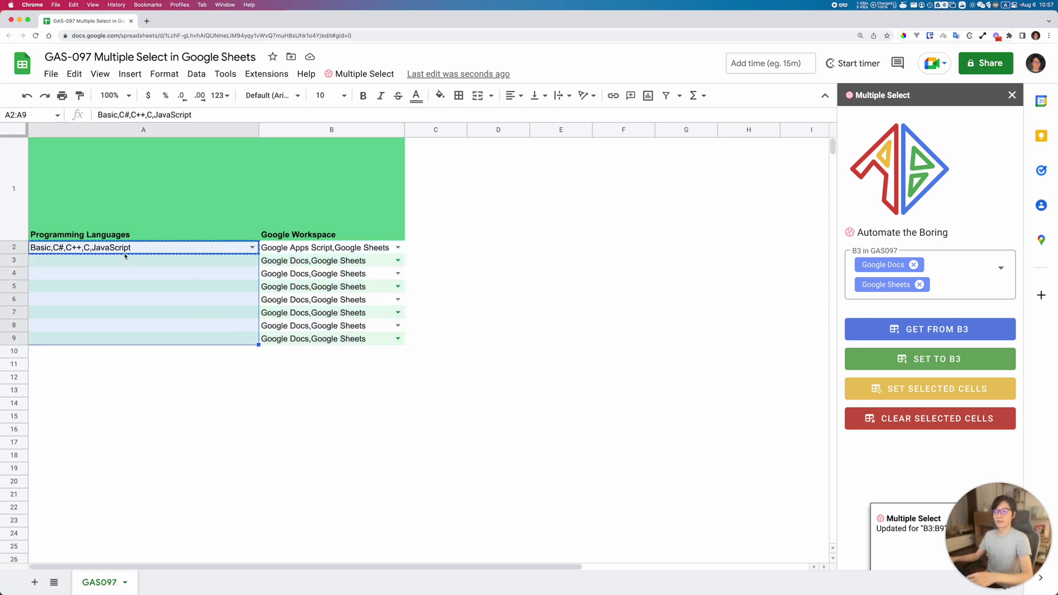
pyautogui.write('Basic,C#,C++,C,JavaScript')
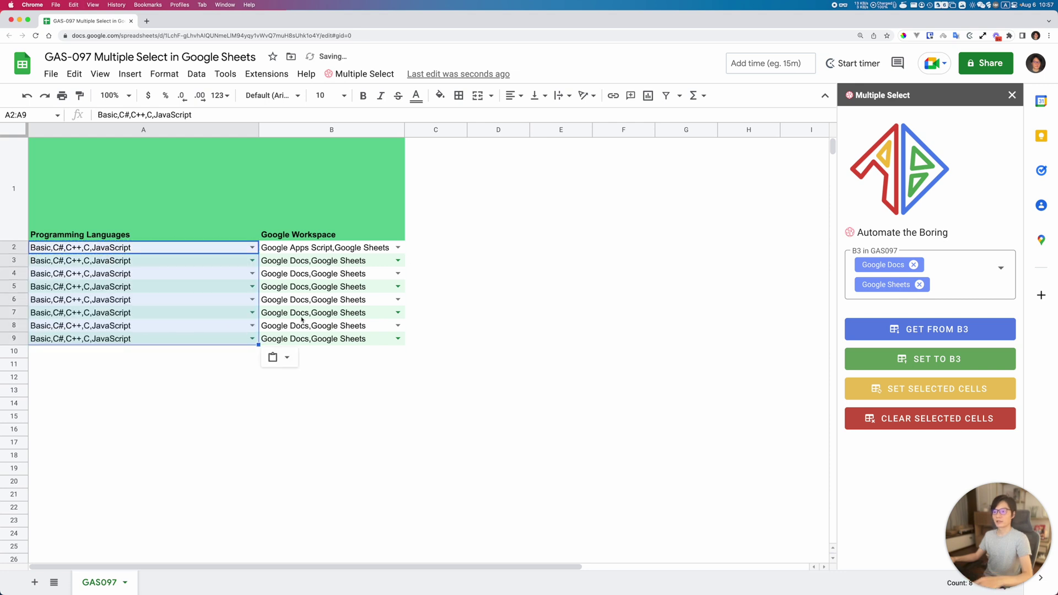
# - Load the values of A7 and A5 into the Multiple Select sidebar and review the language options offered for A5
pyautogui.click(146, 314)
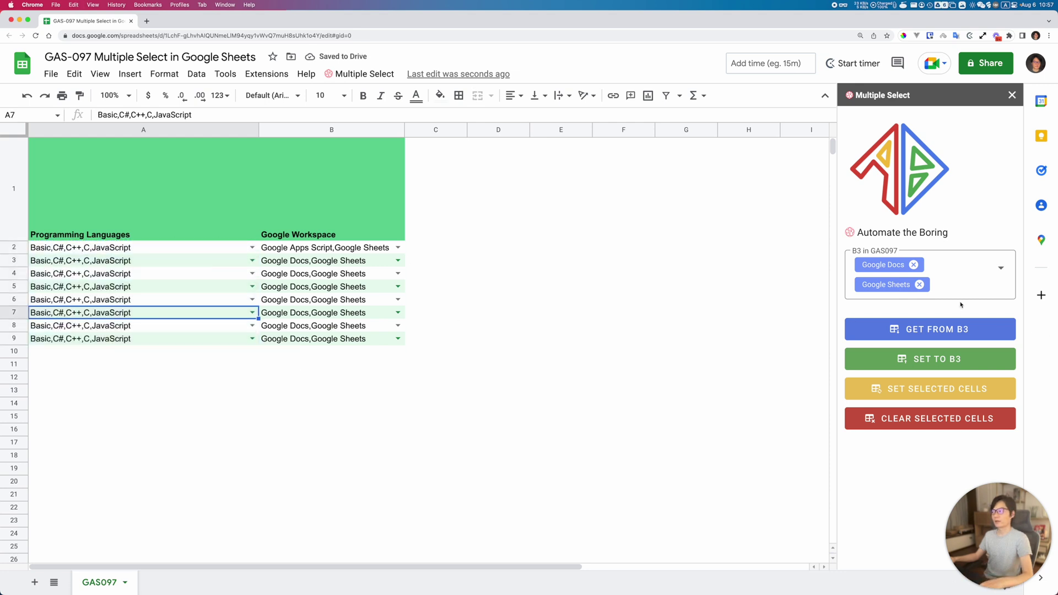
pyautogui.click(921, 335)
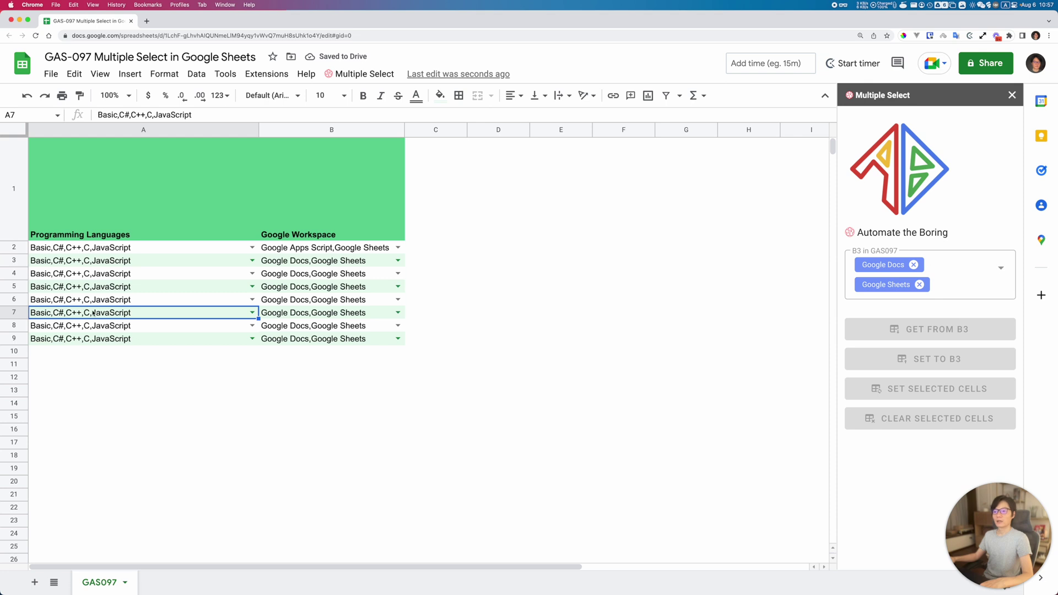
pyautogui.click(210, 282)
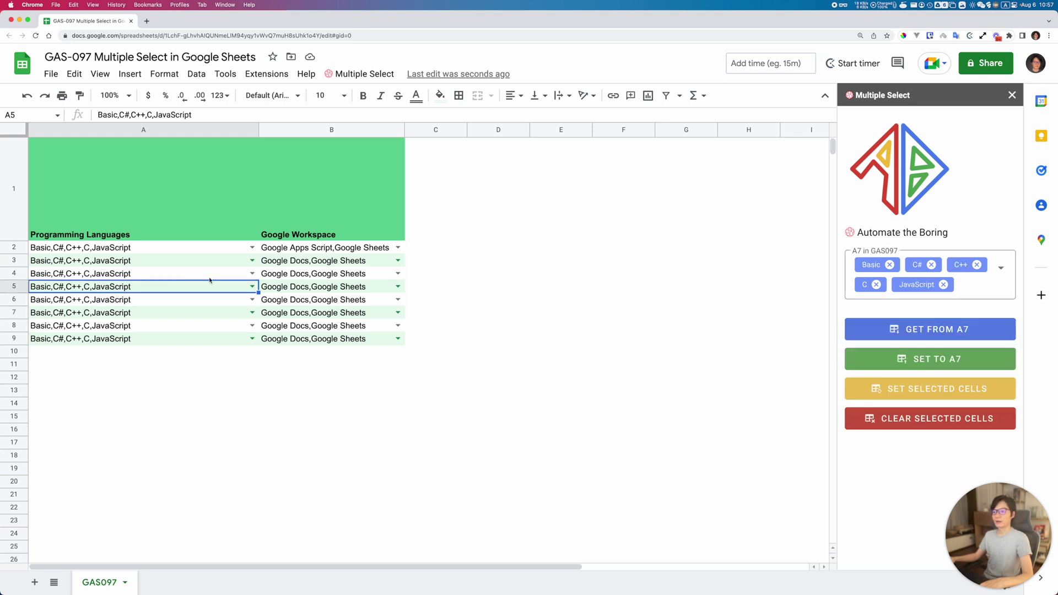
pyautogui.click(943, 331)
pyautogui.click(921, 298)
pyautogui.scroll(-3, 915, 419)
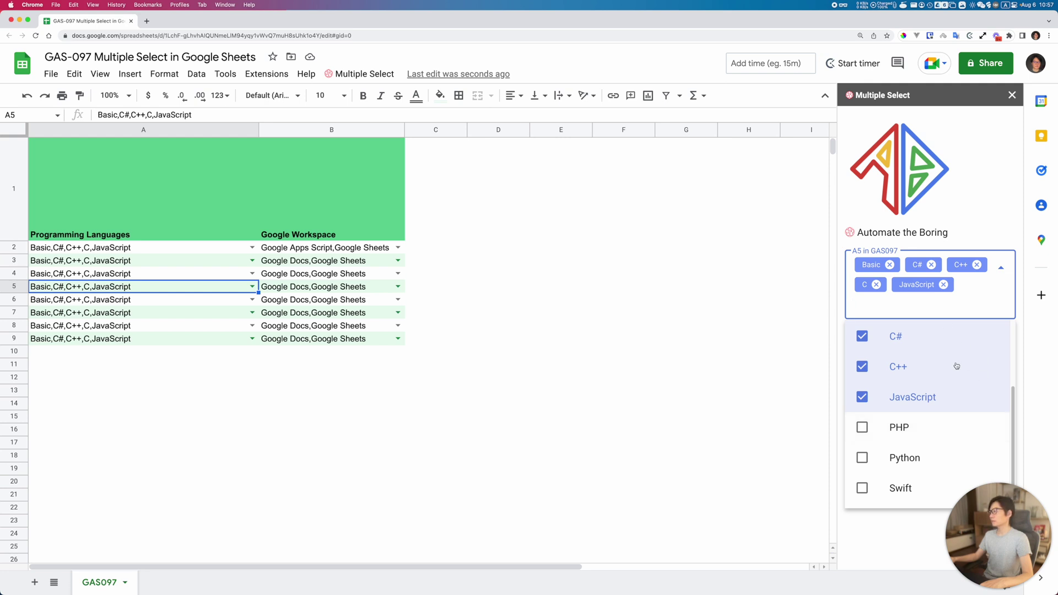
pyautogui.press('Escape')
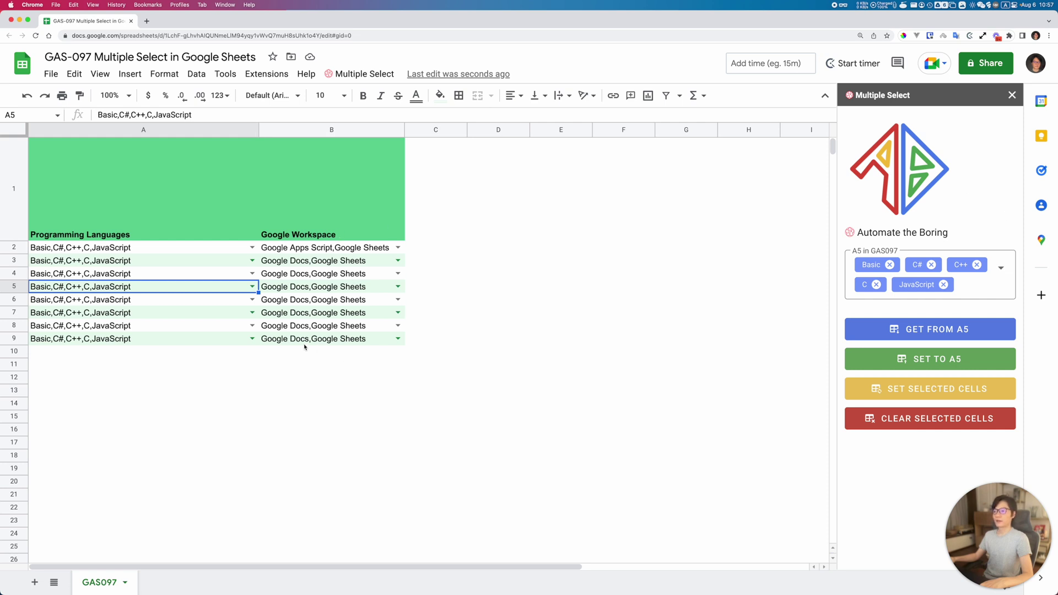
# - Check cell B2's built-in dropdown options and narrow column A to fit its language lists
pyautogui.click(398, 247)
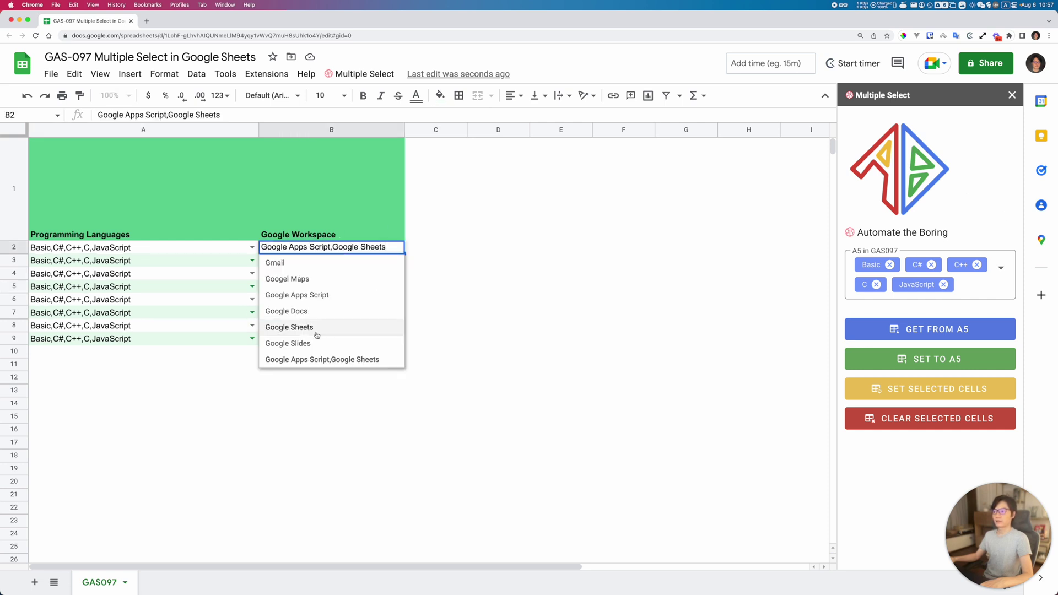
pyautogui.click(320, 396)
pyautogui.moveTo(315, 252); pyautogui.dragTo(318, 344)
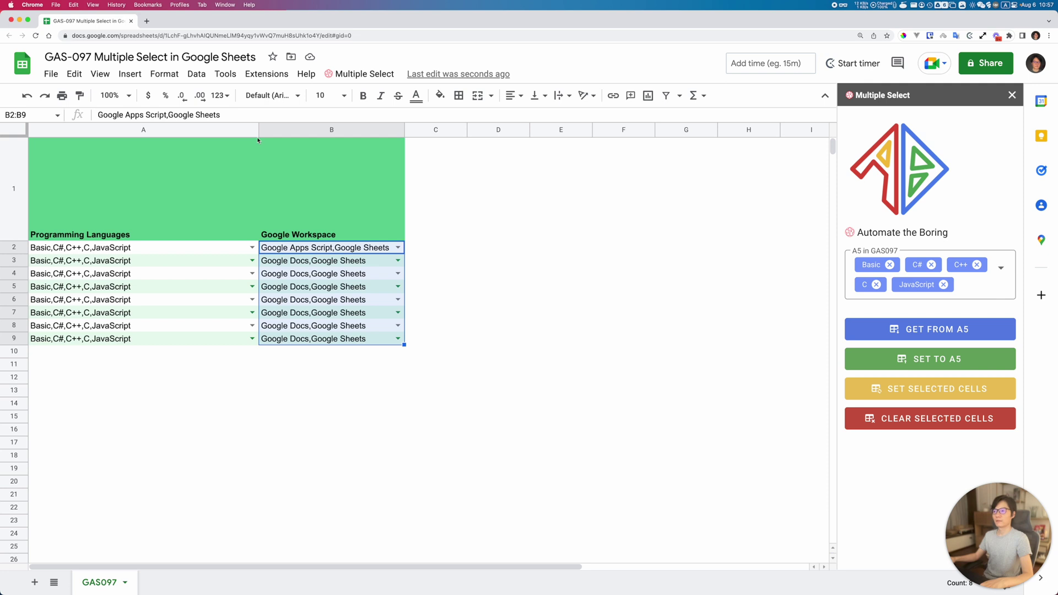
pyautogui.moveTo(258, 130); pyautogui.dragTo(158, 130)
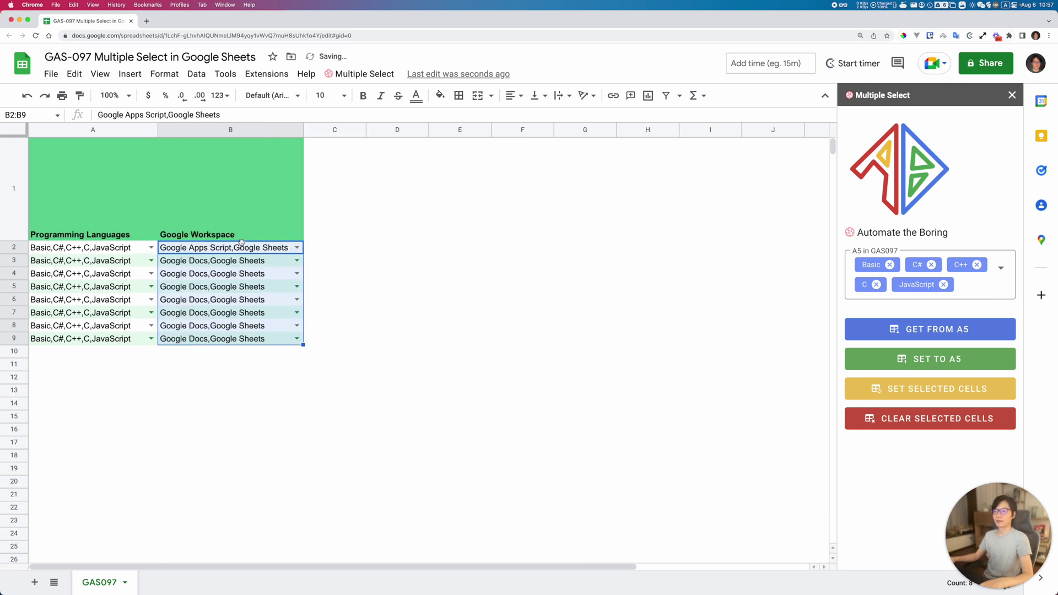
# - Examine the built-in dropdown options of cell B5 without choosing one
pyautogui.click(274, 290)
pyautogui.click(296, 287)
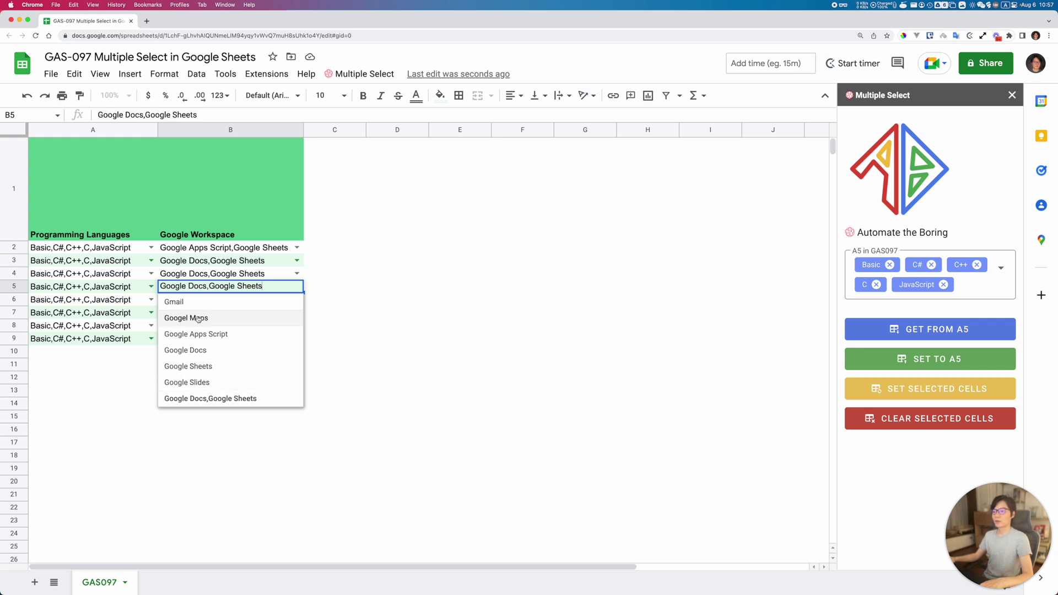
pyautogui.click(208, 275)
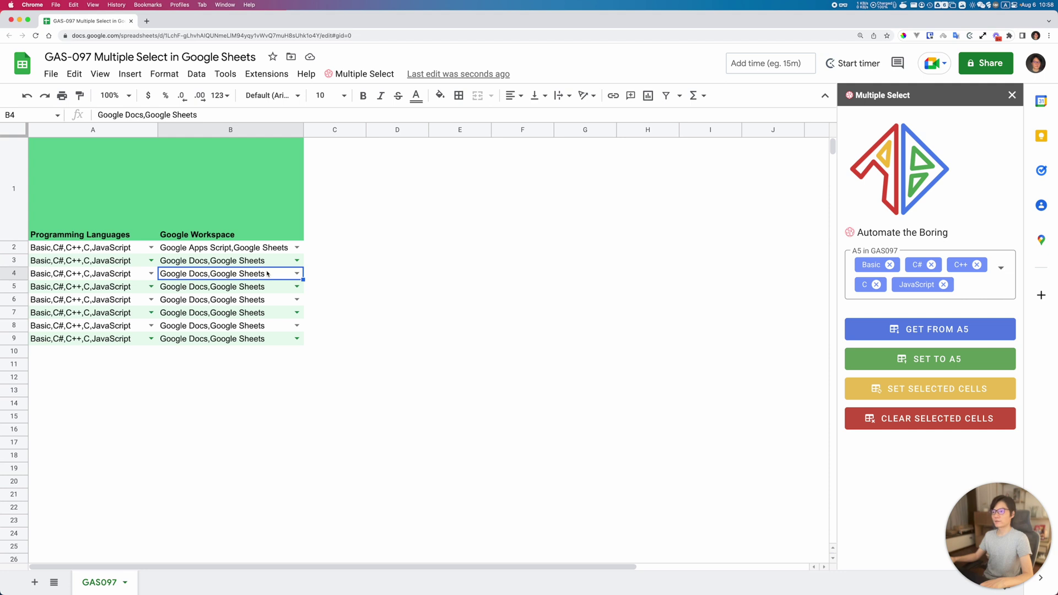
pyautogui.click(396, 210)
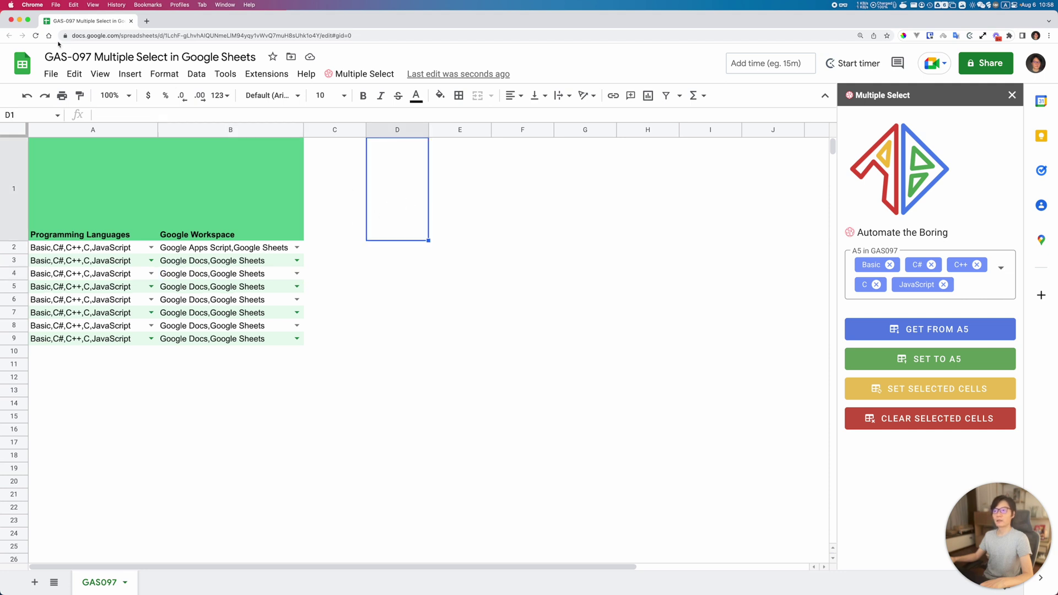
pyautogui.click(51, 74)
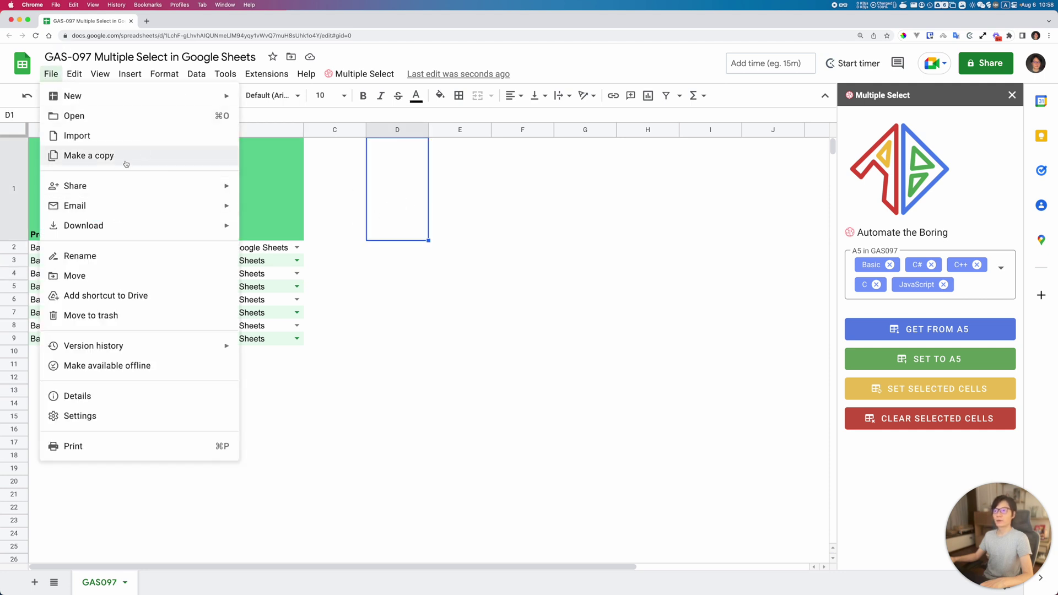
pyautogui.press('Escape')
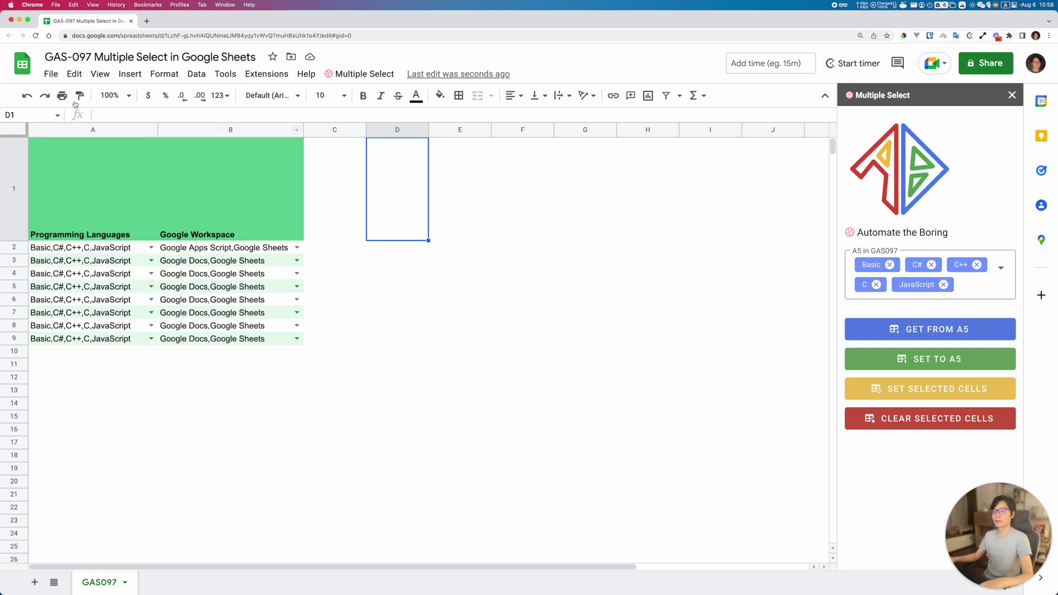
pyautogui.click(51, 74)
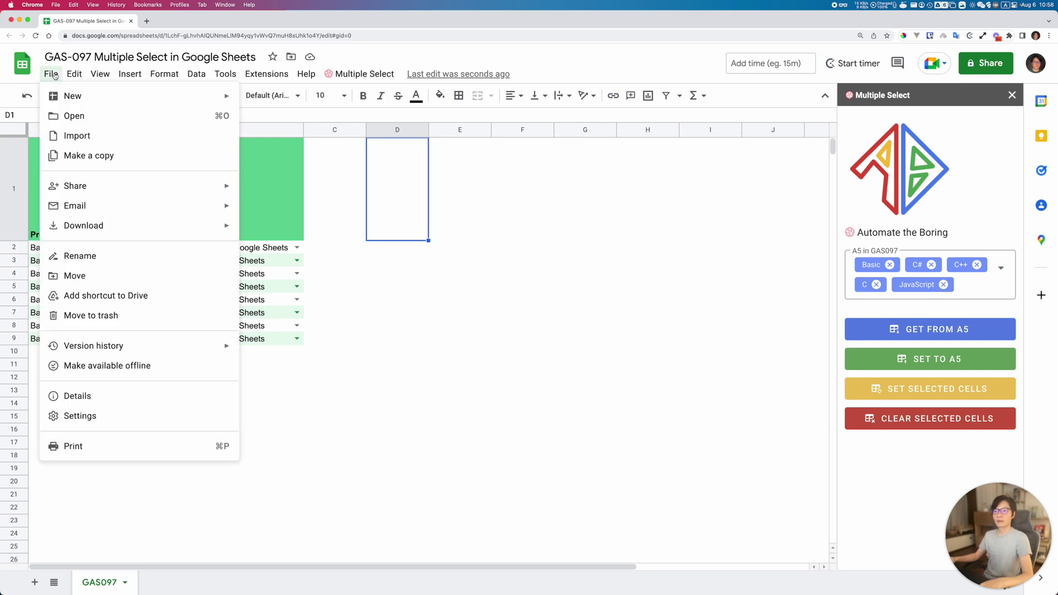
pyautogui.moveTo(53, 89)
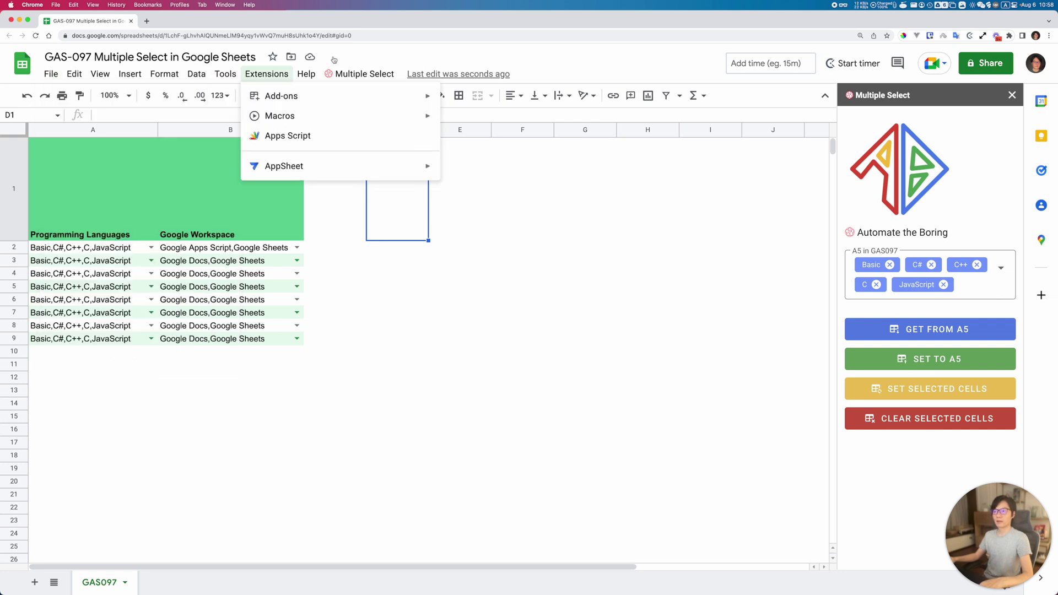
# - Open the spreadsheet's link in a new browser tab with its edit#gid=0 ending replaced by copy
pyautogui.click(182, 35)
pyautogui.press('super+c')
pyautogui.click(147, 20)
pyautogui.press('super+v')
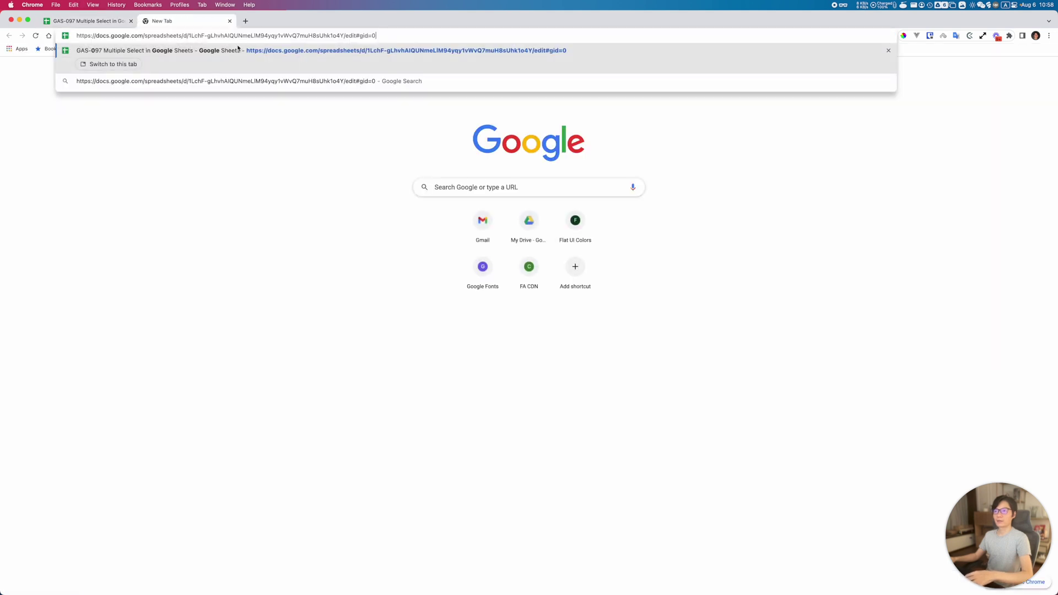
pyautogui.press('BackSpace')
pyautogui.press('BackSpace')
pyautogui.press('BackSpace')
pyautogui.press('BackSpace')
pyautogui.press('BackSpace')
pyautogui.press('BackSpace')
pyautogui.press('BackSpace')
pyautogui.press('BackSpace')
pyautogui.press('BackSpace')
pyautogui.press('BackSpace')
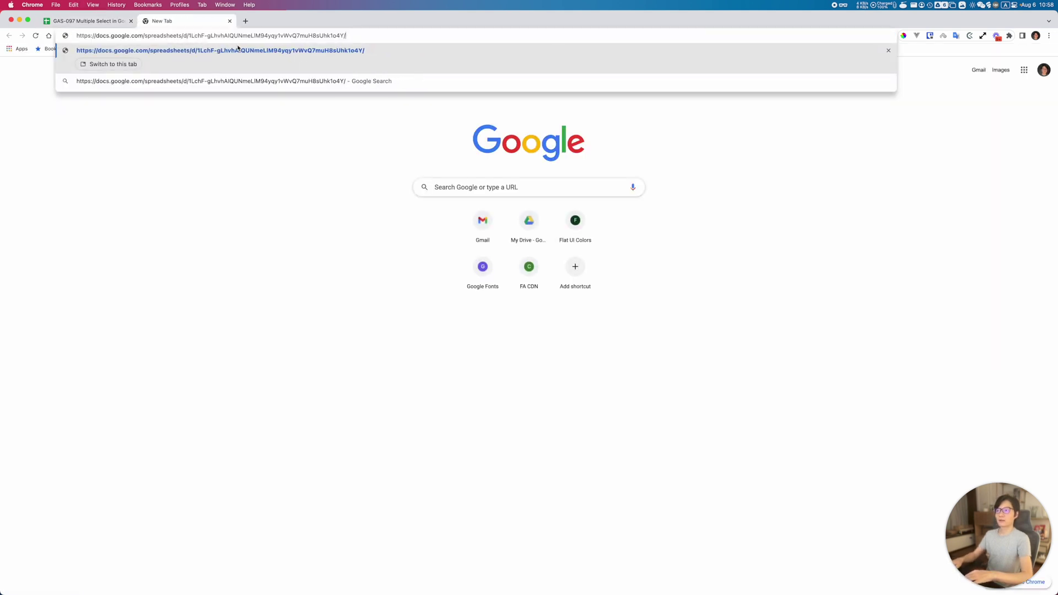
pyautogui.write('copy')
pyautogui.press('Return')
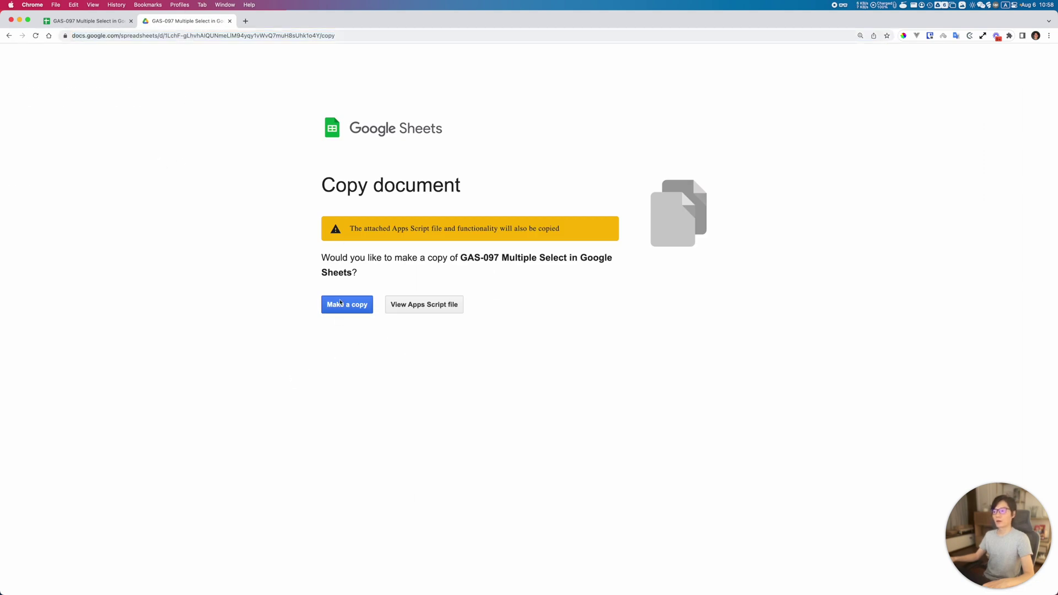
# - Make a copy of the spreadsheet including its Apps Script and close the original spreadsheet's browser tab
pyautogui.click(356, 309)
pyautogui.click(374, 229)
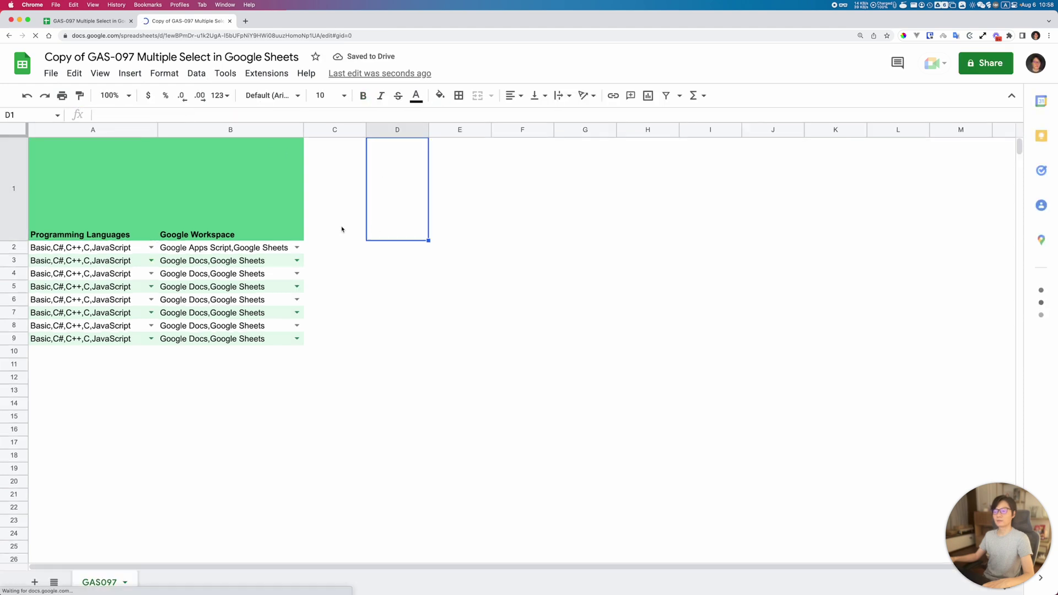
pyautogui.click(345, 200)
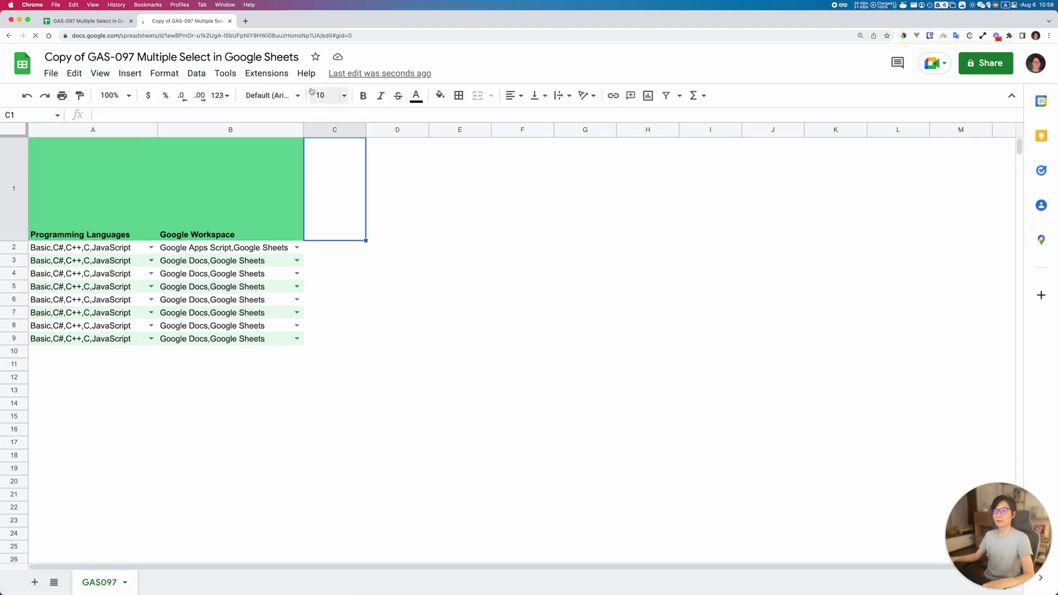
pyautogui.middleClick(95, 25)
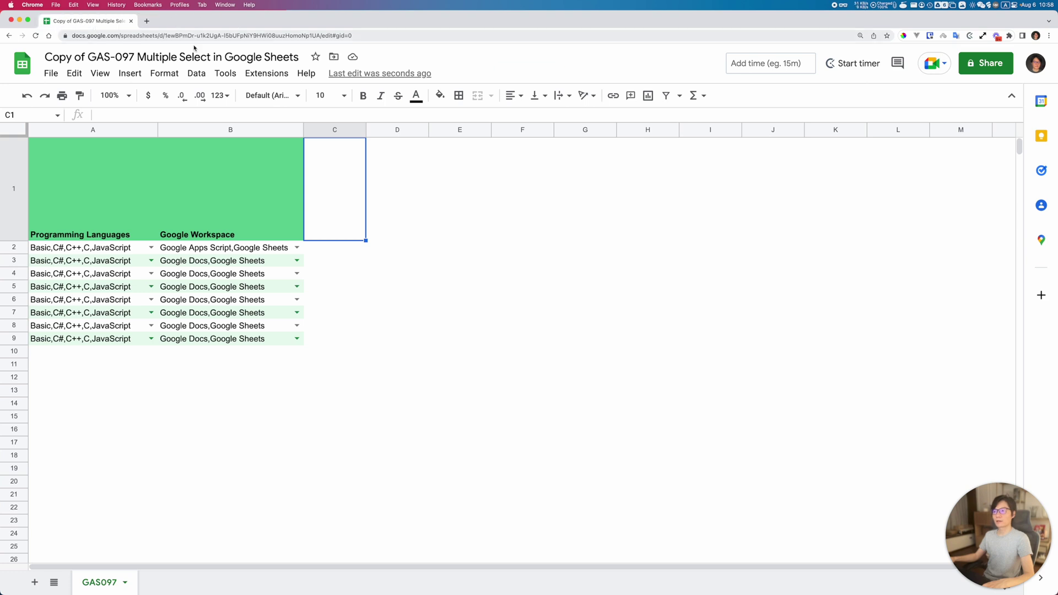
pyautogui.click(407, 204)
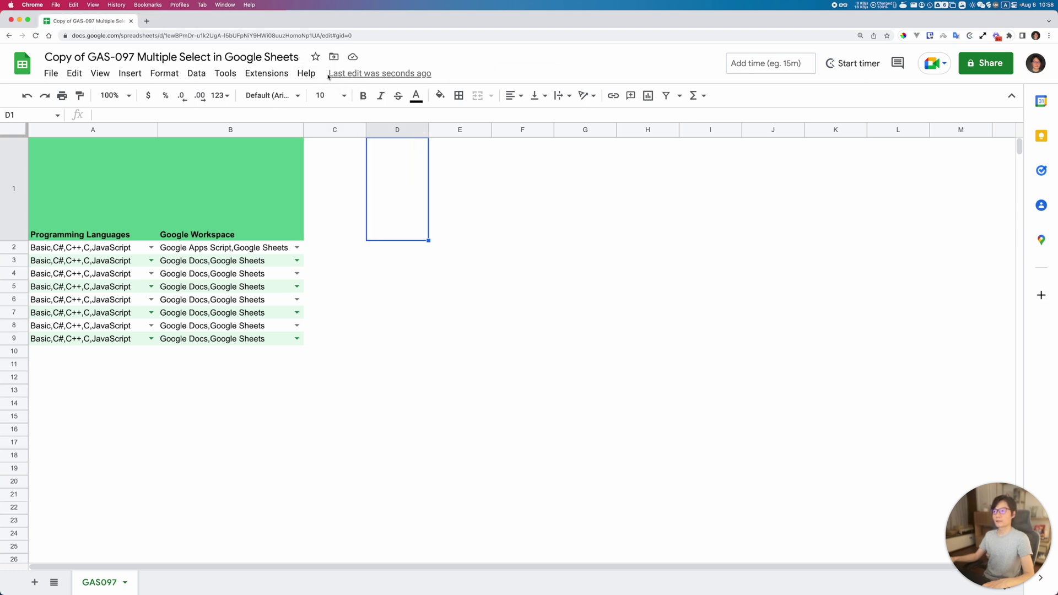
# - Reload the copied spreadsheet and launch its Multiple Select script
pyautogui.click(35, 35)
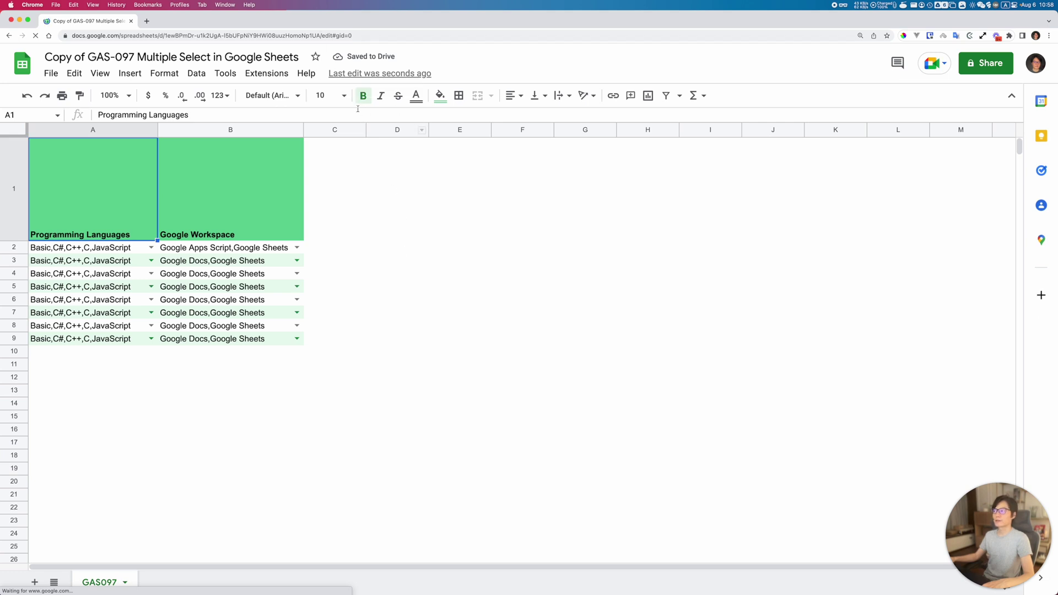
pyautogui.click(328, 75)
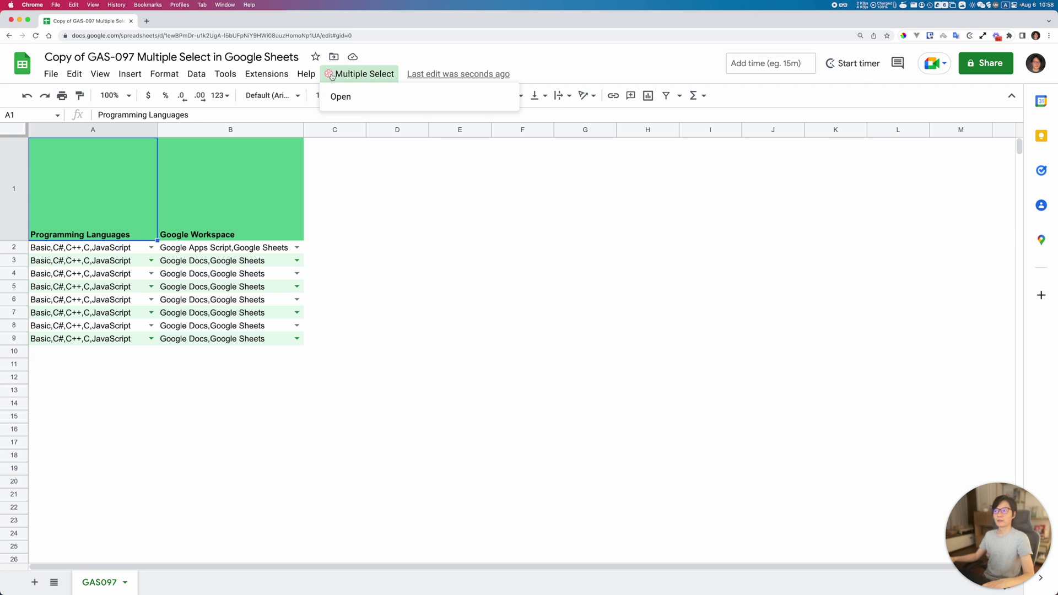
pyautogui.click(354, 101)
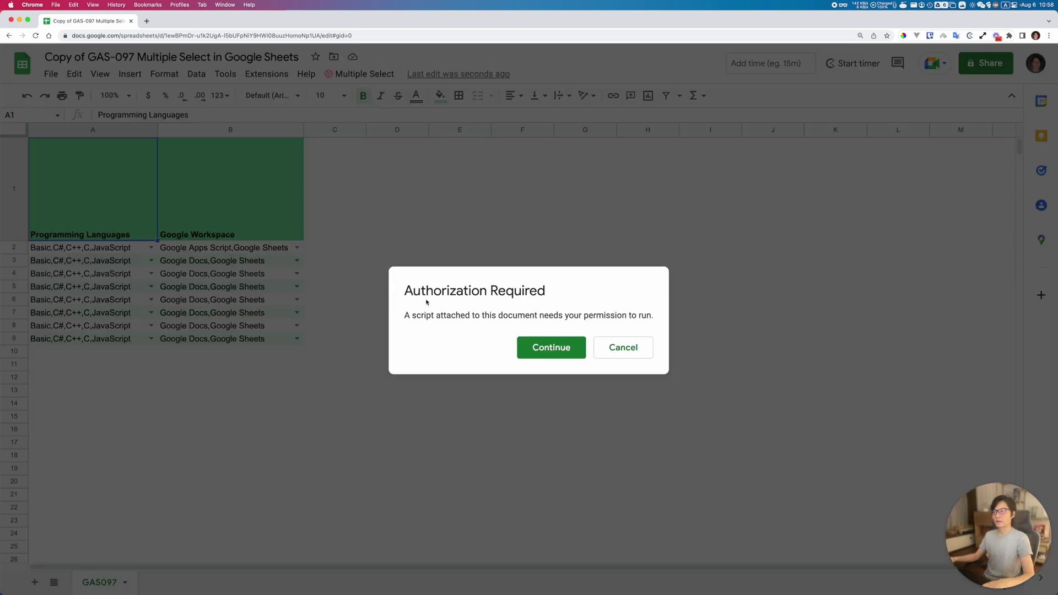
# - Authorize the unverified Multiple Select App with the Google account, allowing its requested spreadsheet and sidebar access
pyautogui.click(539, 350)
pyautogui.moveTo(142, 221); pyautogui.dragTo(483, 209)
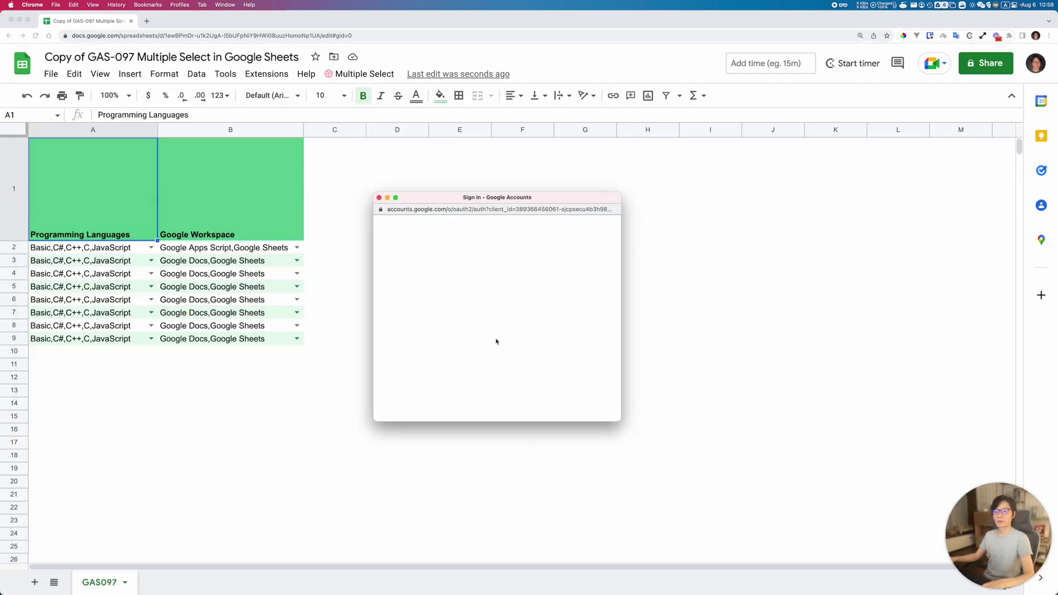
pyautogui.click(567, 312)
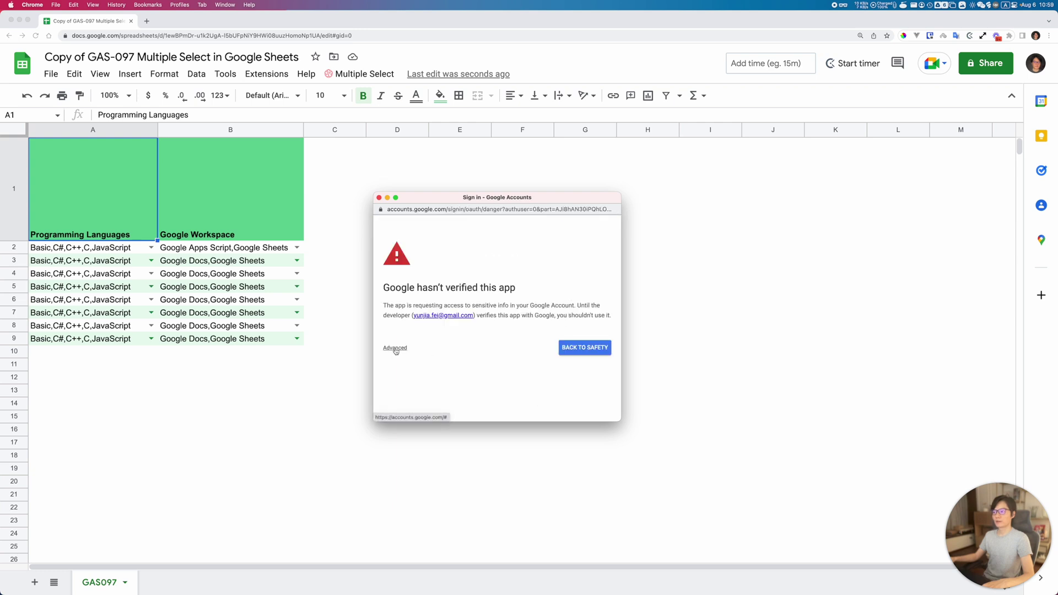
pyautogui.click(395, 349)
pyautogui.scroll(-1, 463, 400)
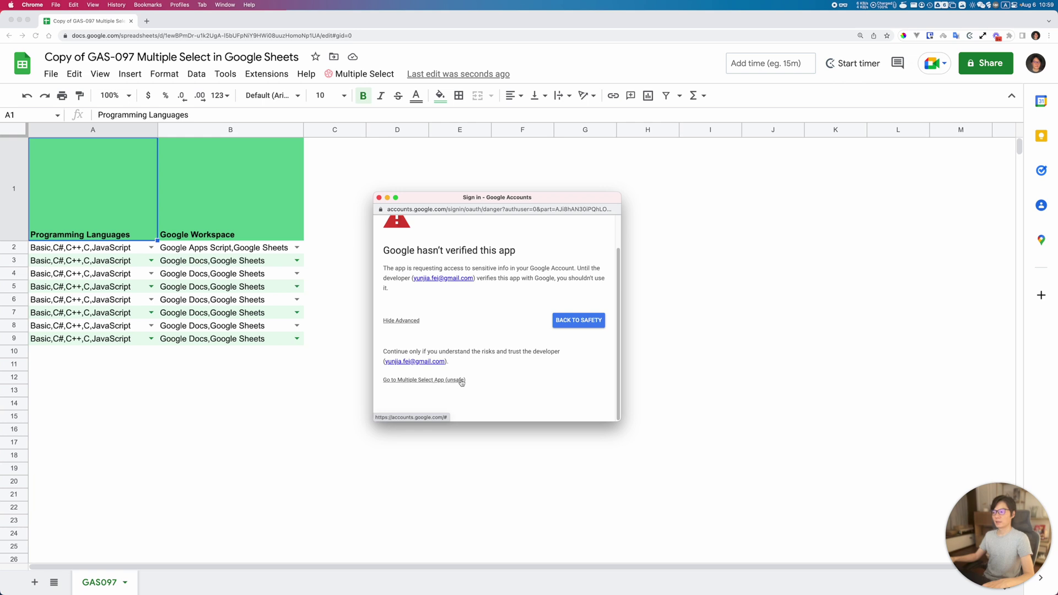
pyautogui.click(464, 380)
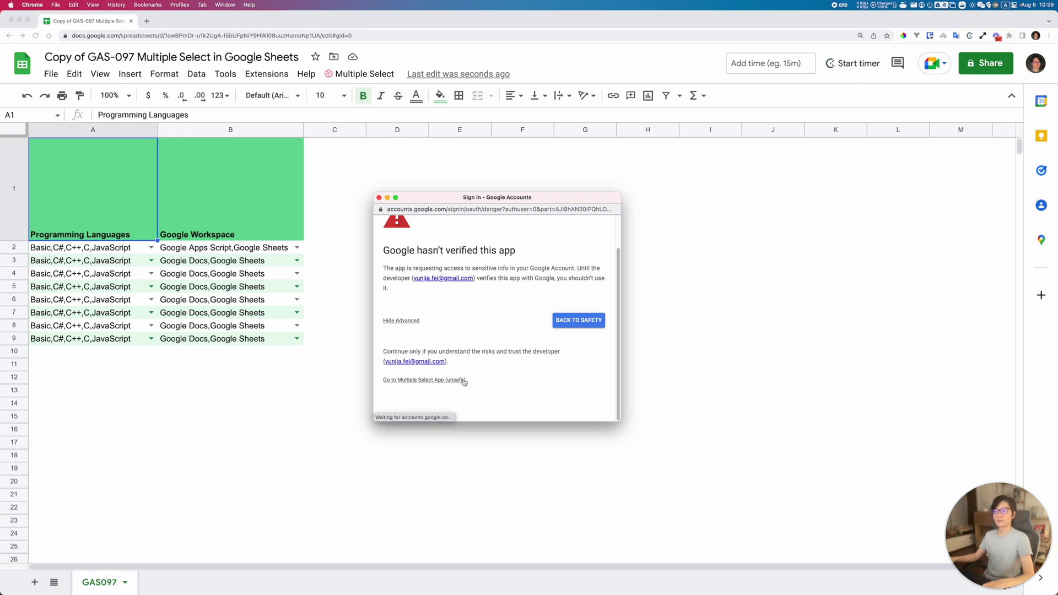
pyautogui.scroll(-3, 467, 380)
pyautogui.click(564, 366)
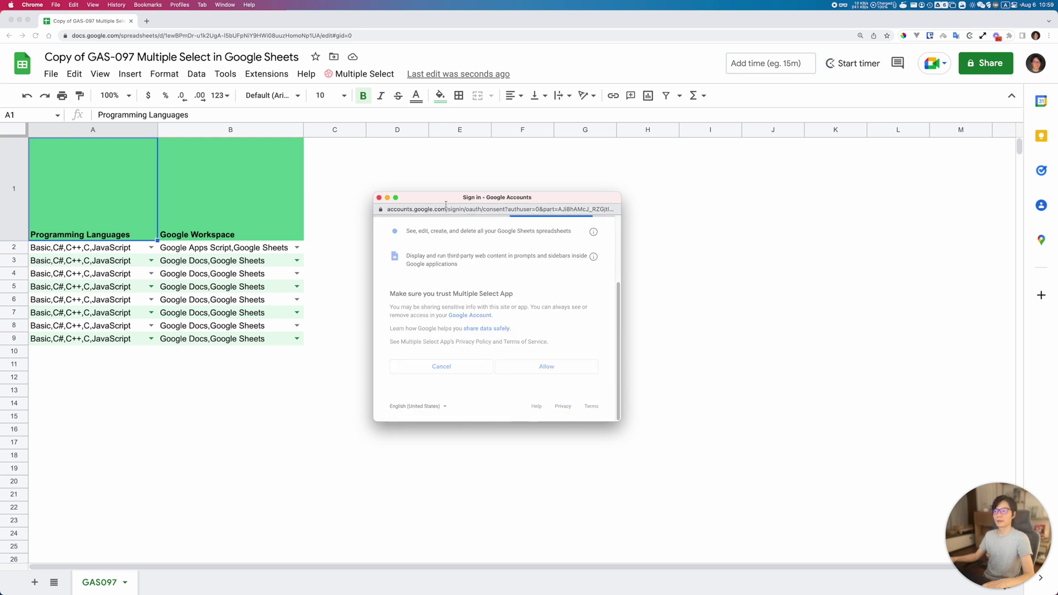
pyautogui.moveTo(439, 197)
pyautogui.mouseDown()
pyautogui.moveTo(386, 177)
pyautogui.moveTo(434, 194)
pyautogui.mouseUp()
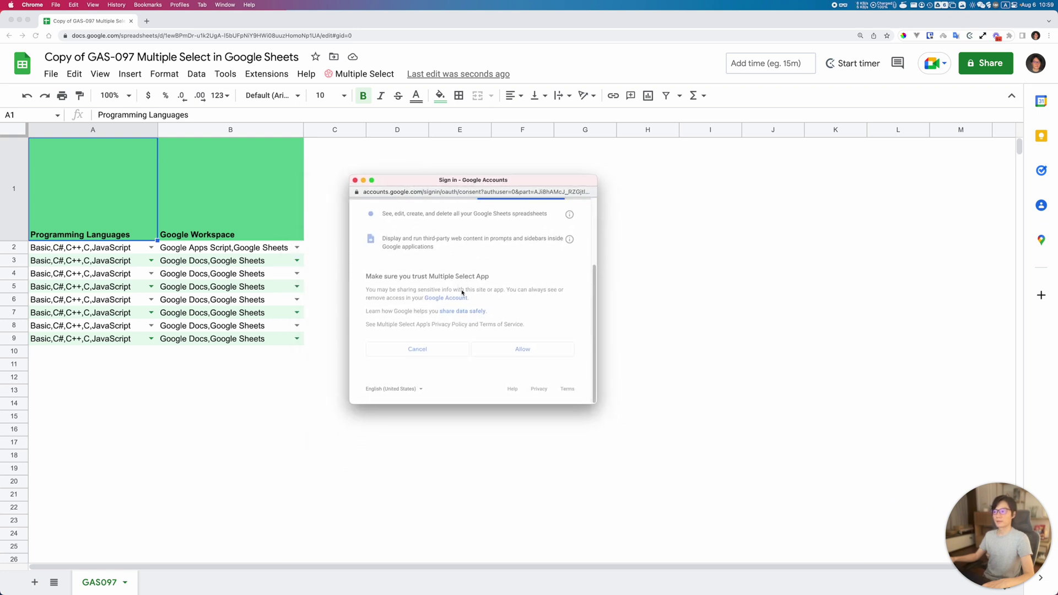
# - Open the Multiple Select sidebar in the copied spreadsheet and load the values of cell B2 into it
pyautogui.click(363, 73)
pyautogui.click(344, 97)
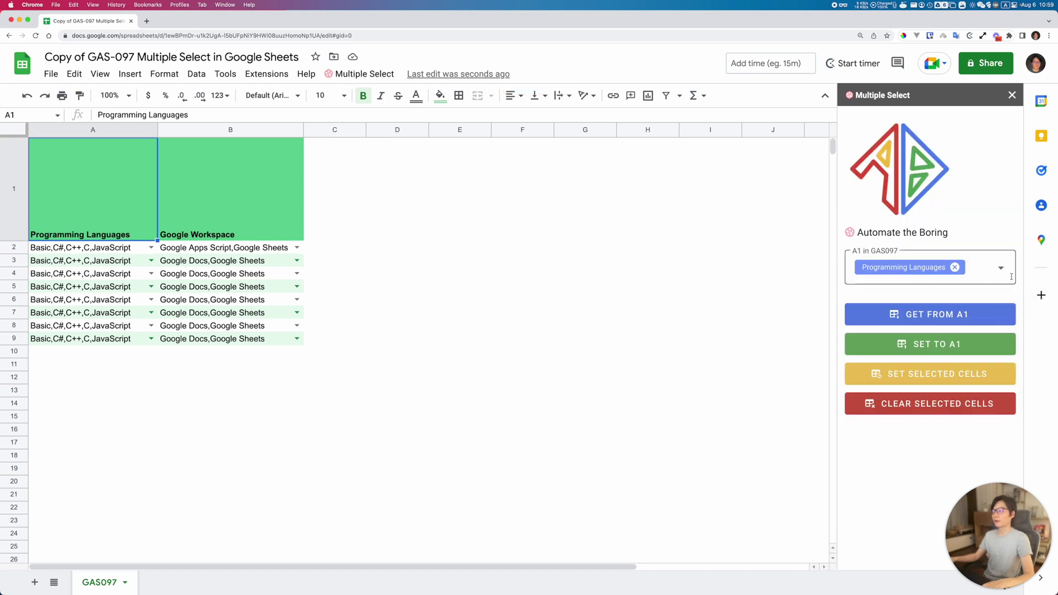
pyautogui.click(931, 275)
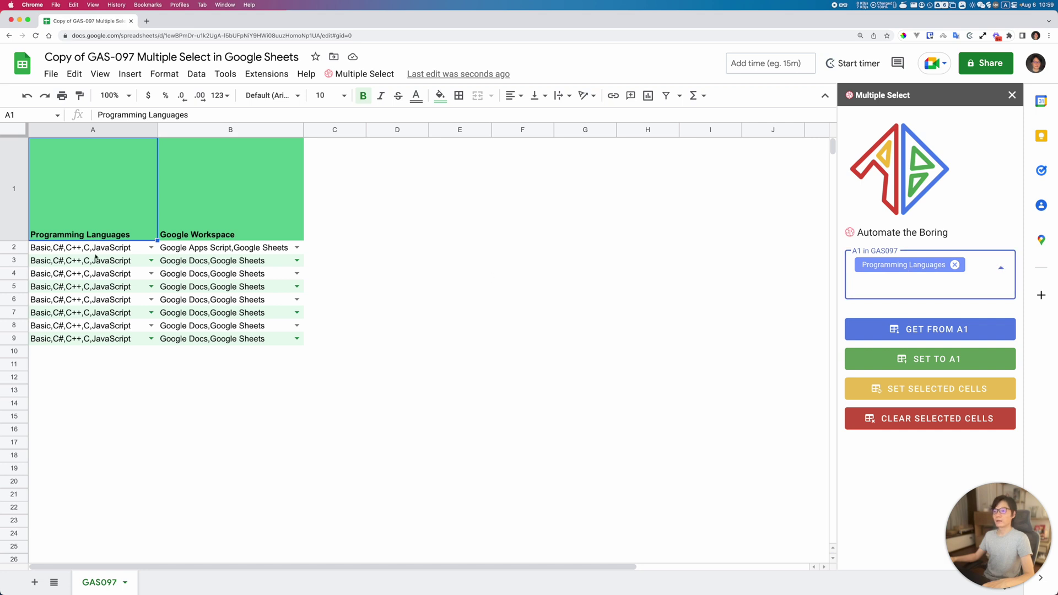
pyautogui.click(116, 253)
pyautogui.click(202, 252)
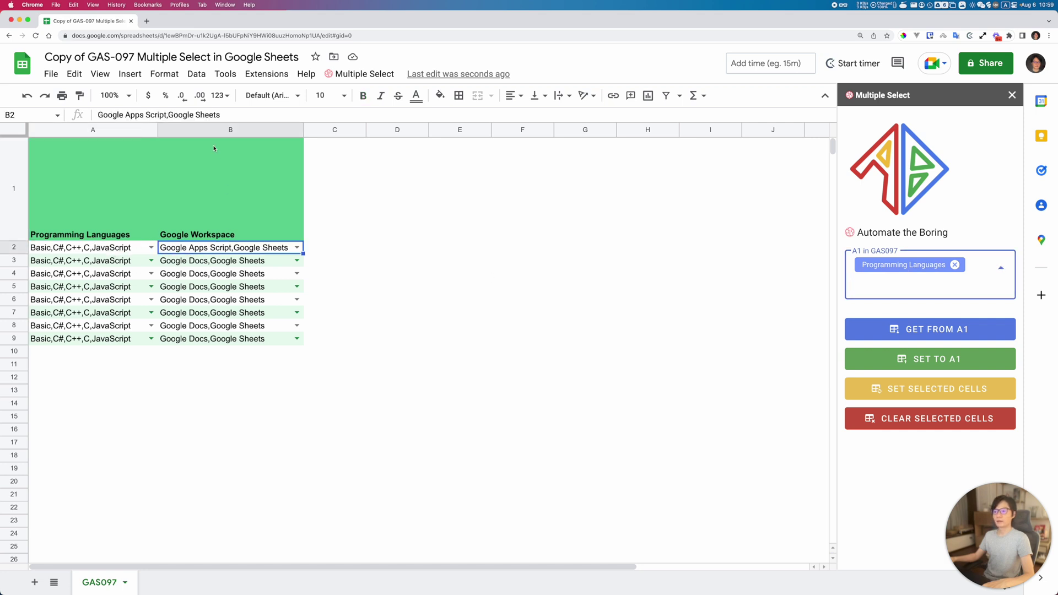
pyautogui.click(959, 329)
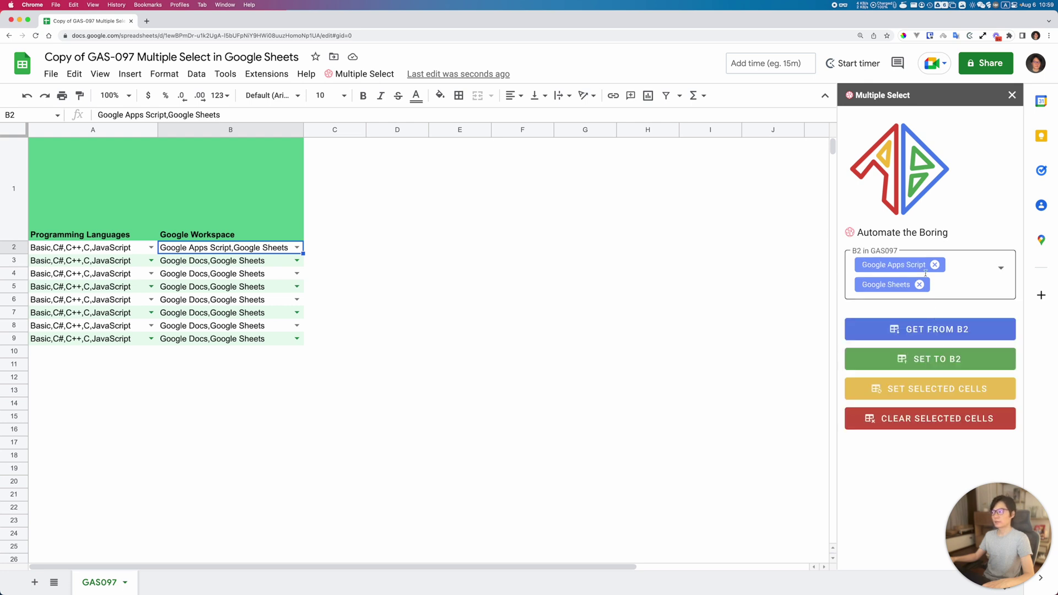
# - Add Google Slides and Google Docs to the values chosen in the Multiple Select sidebar
pyautogui.click(932, 292)
pyautogui.scroll(-2, 935, 386)
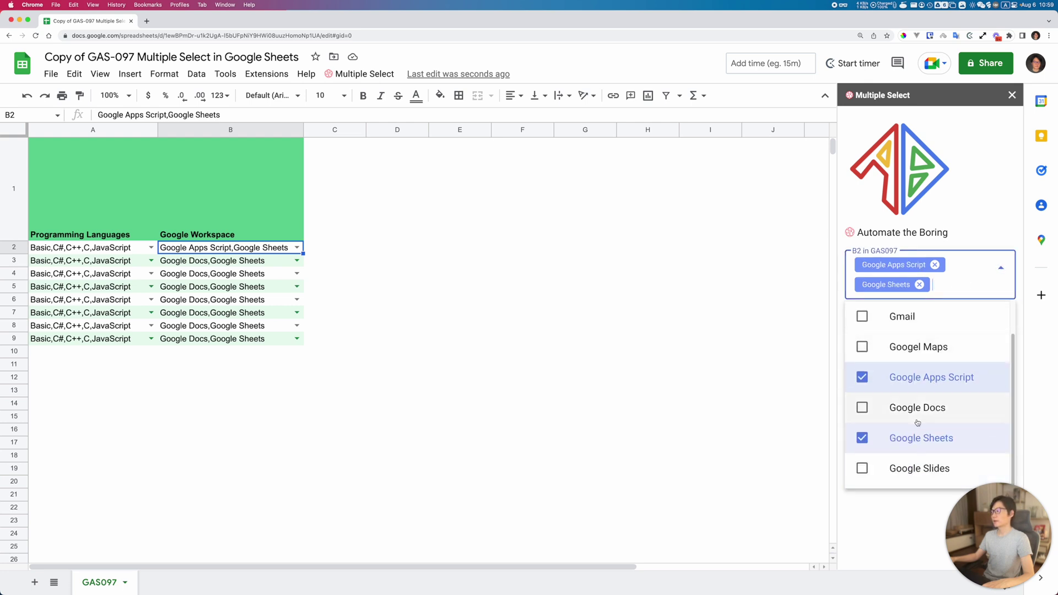
pyautogui.click(902, 468)
pyautogui.click(881, 428)
pyautogui.click(383, 290)
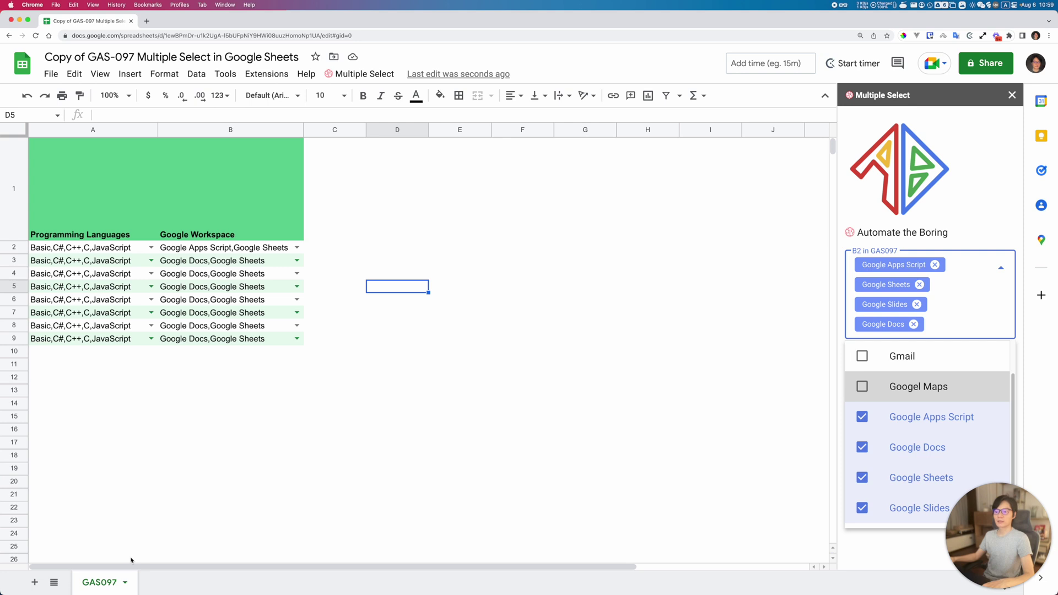
pyautogui.click(433, 188)
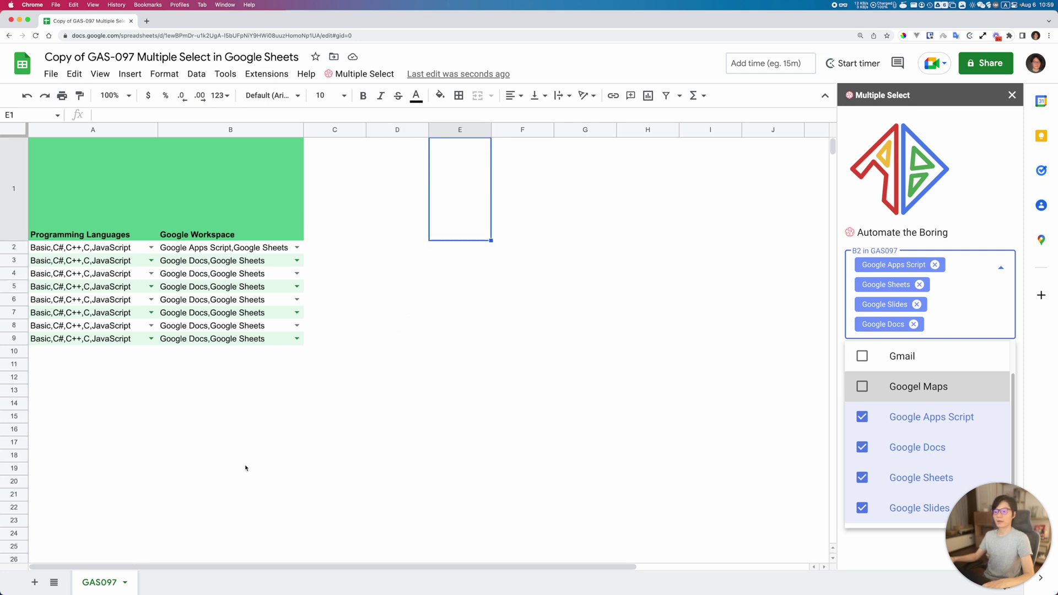
pyautogui.click(522, 299)
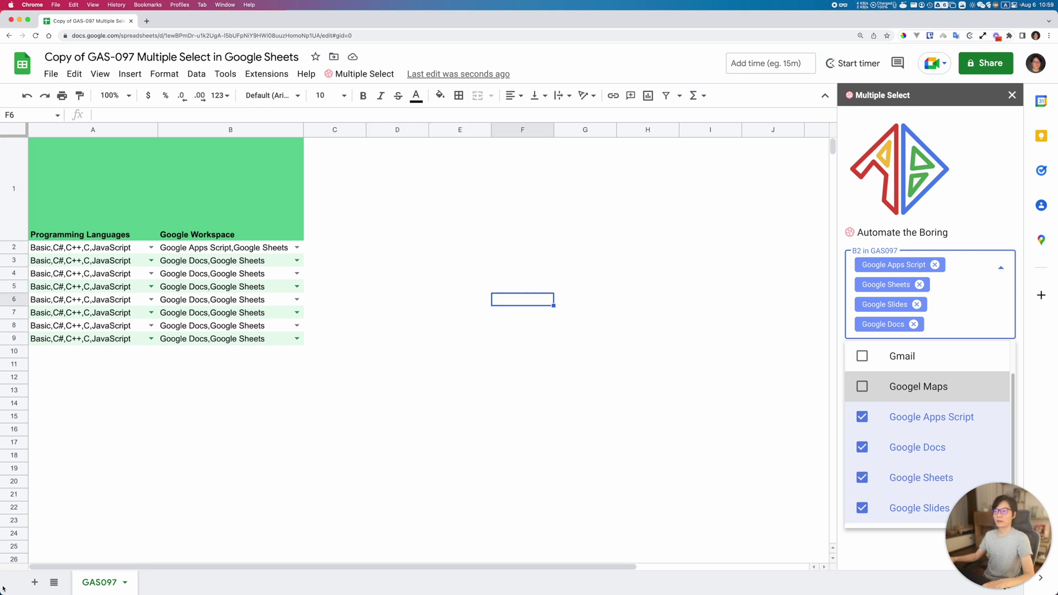
# - Add a new sheet and apply the sidebar's chosen Google Workspace values to its selected cell A2
pyautogui.click(34, 583)
pyautogui.click(70, 161)
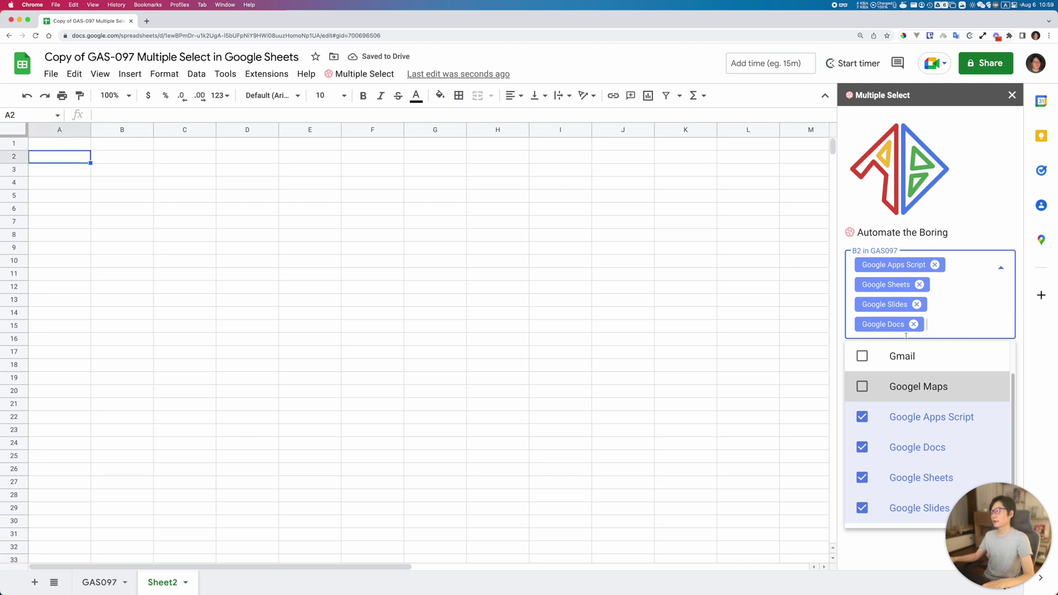
pyautogui.click(969, 240)
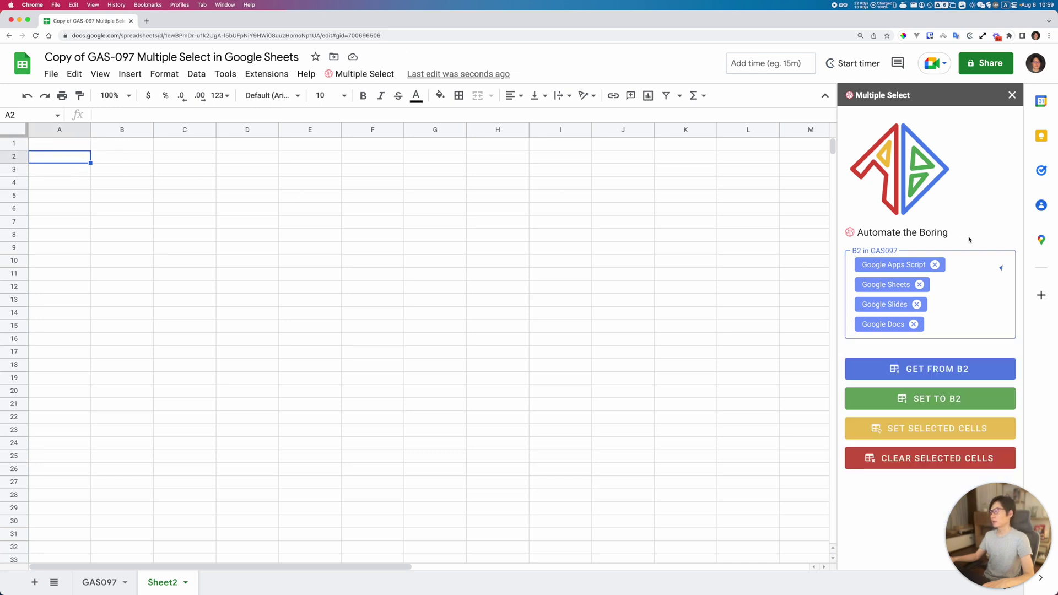
pyautogui.click(936, 440)
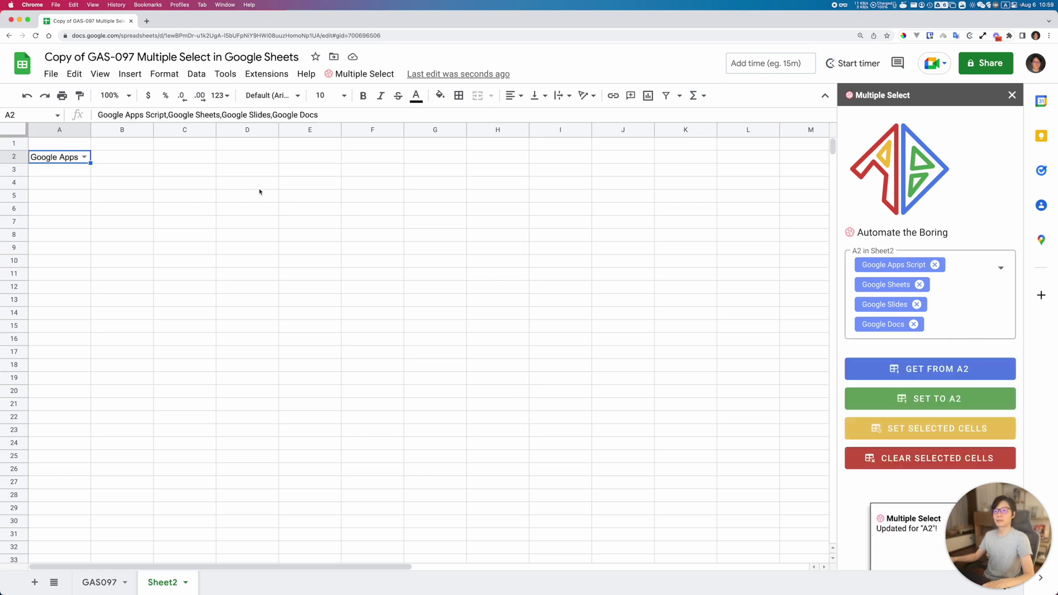
# - Examine the dropdown options of cell A2 in the new sheet, then close the list
pyautogui.click(85, 158)
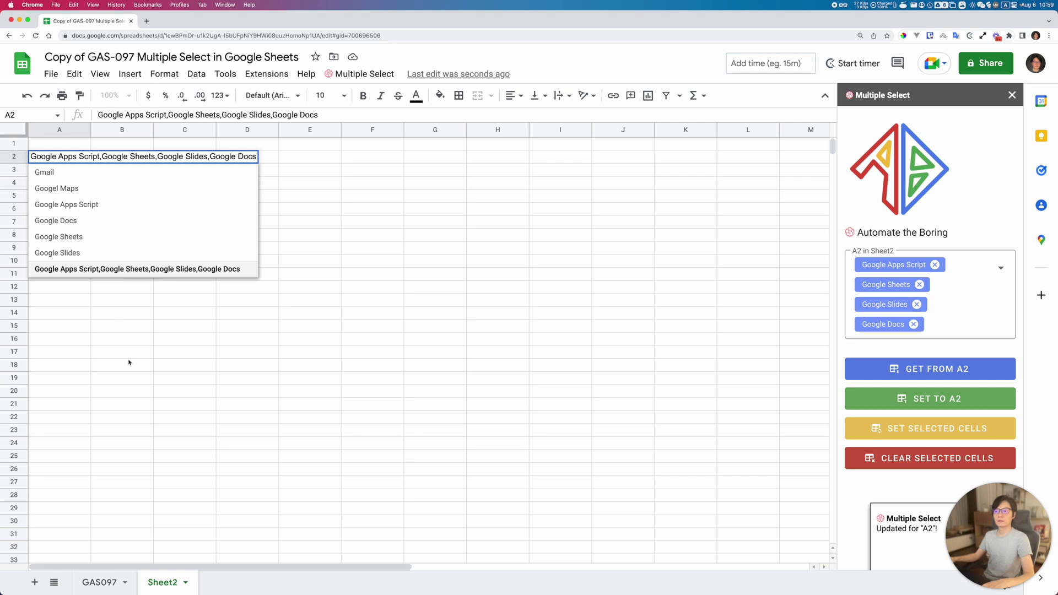
pyautogui.click(182, 522)
pyautogui.click(308, 182)
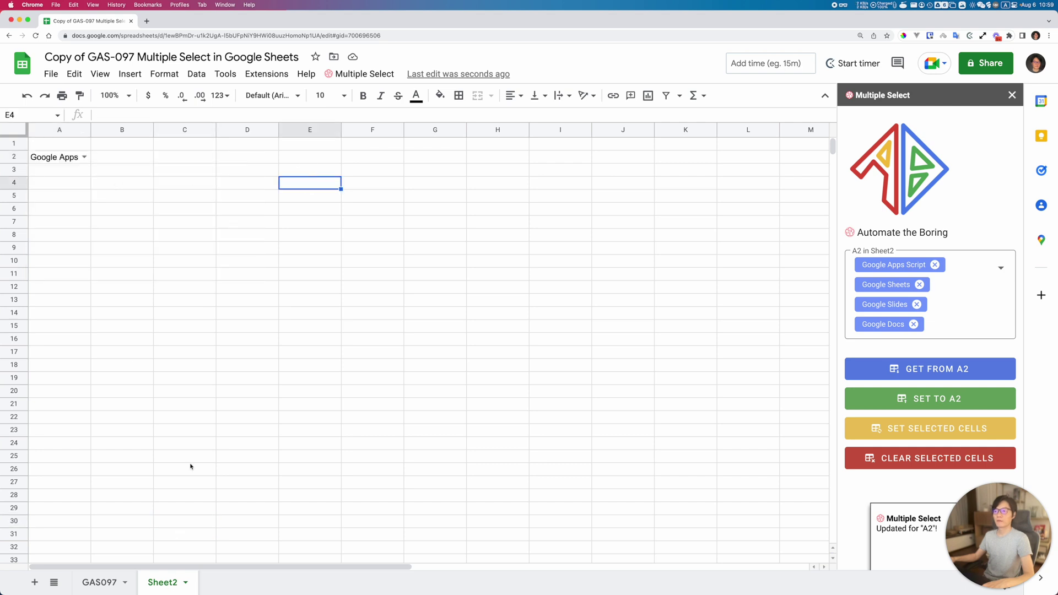